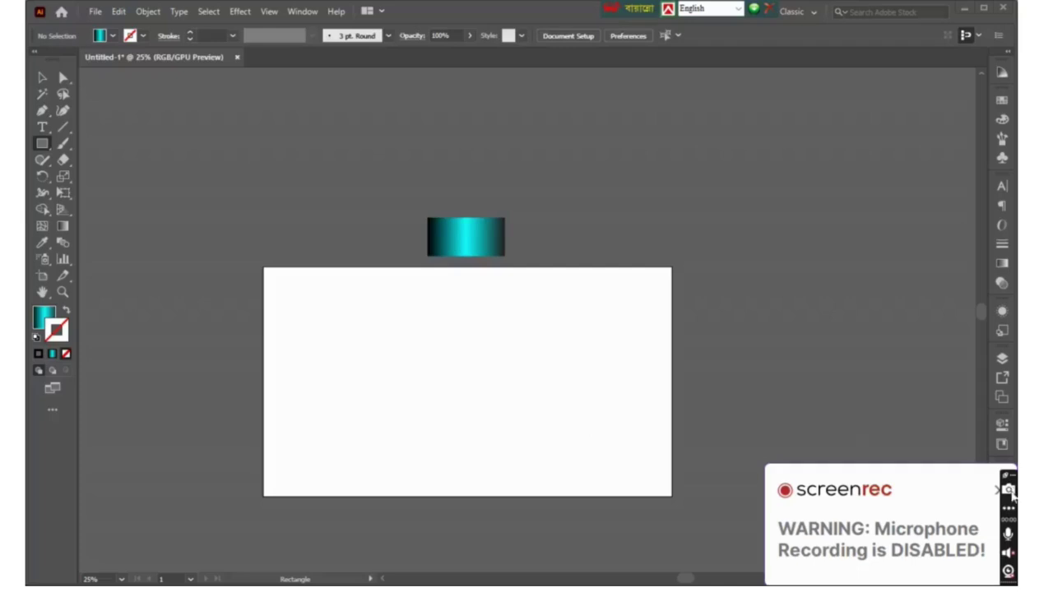
# Draw a horizontal line across the artboard with a 1 pt black stroke.
pyautogui.click(997, 490)
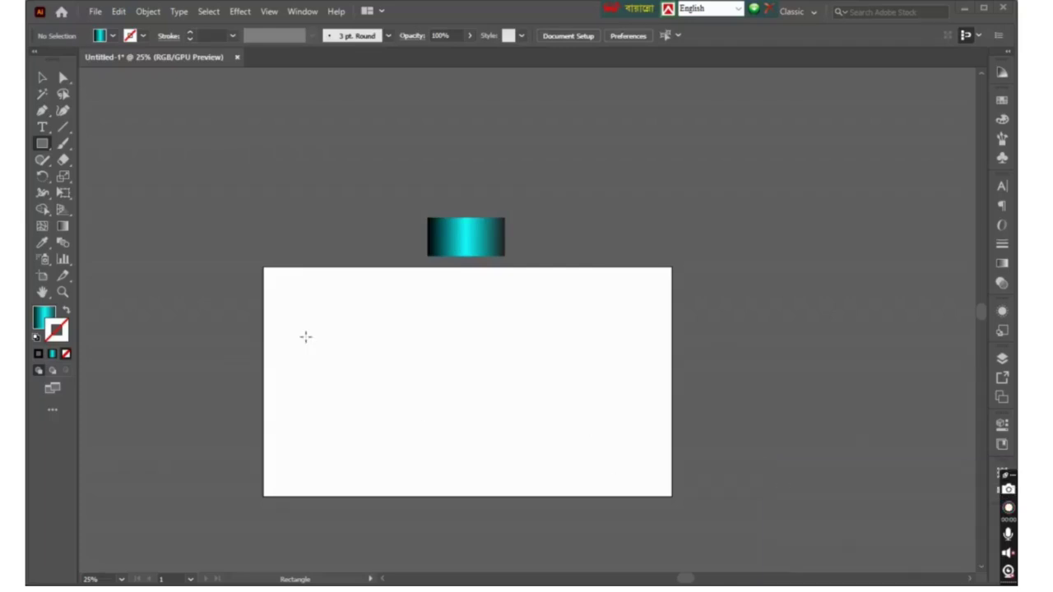
pyautogui.click(63, 128)
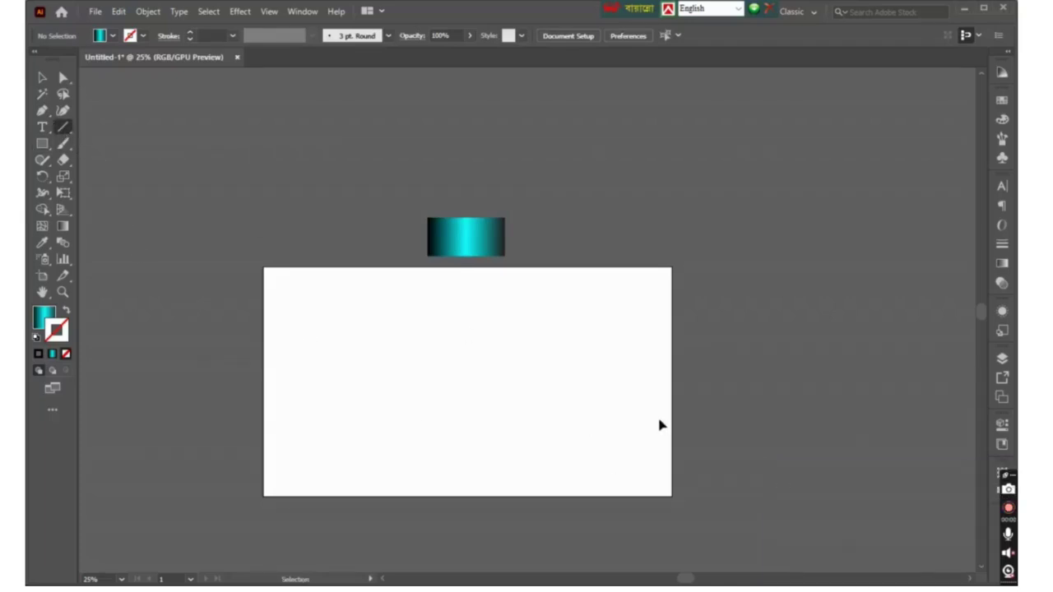
pyautogui.hotkey('ctrl', '+')
pyautogui.hotkey('ctrl', '+')
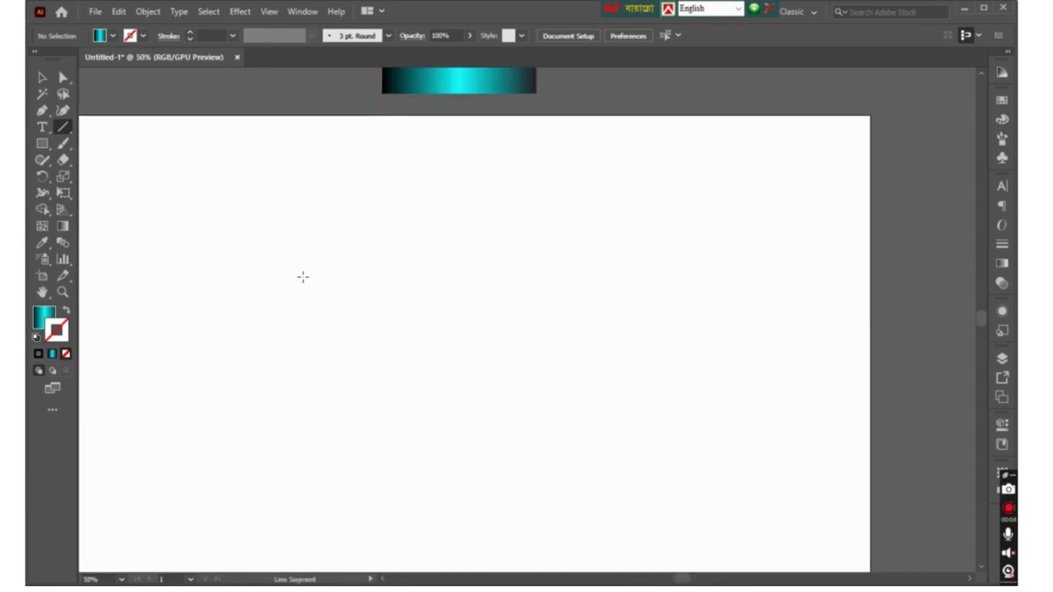
pyautogui.moveTo(301, 277); pyautogui.dragTo(630, 318)
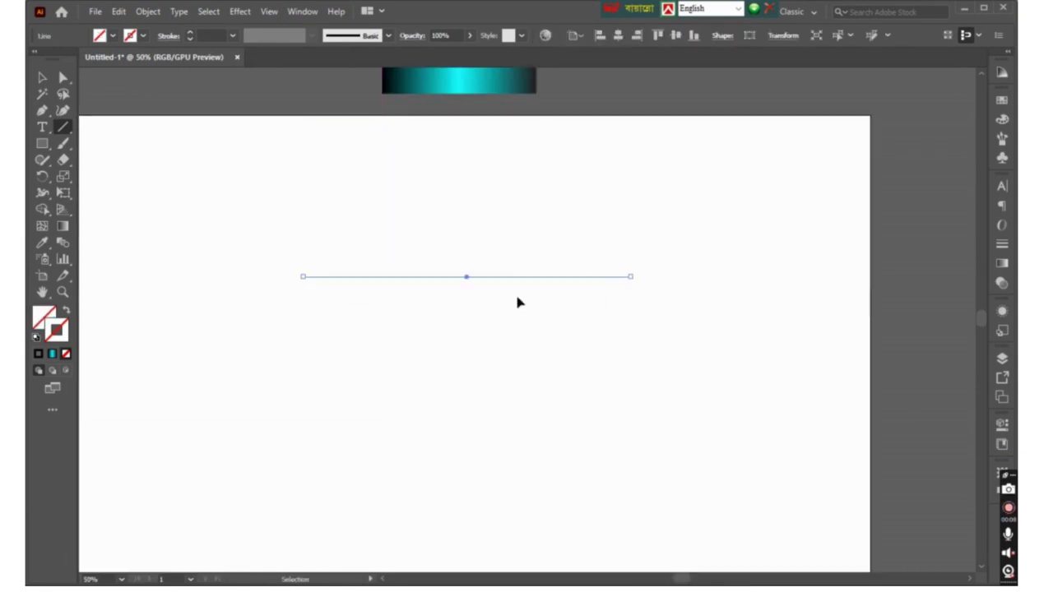
pyautogui.click(189, 32)
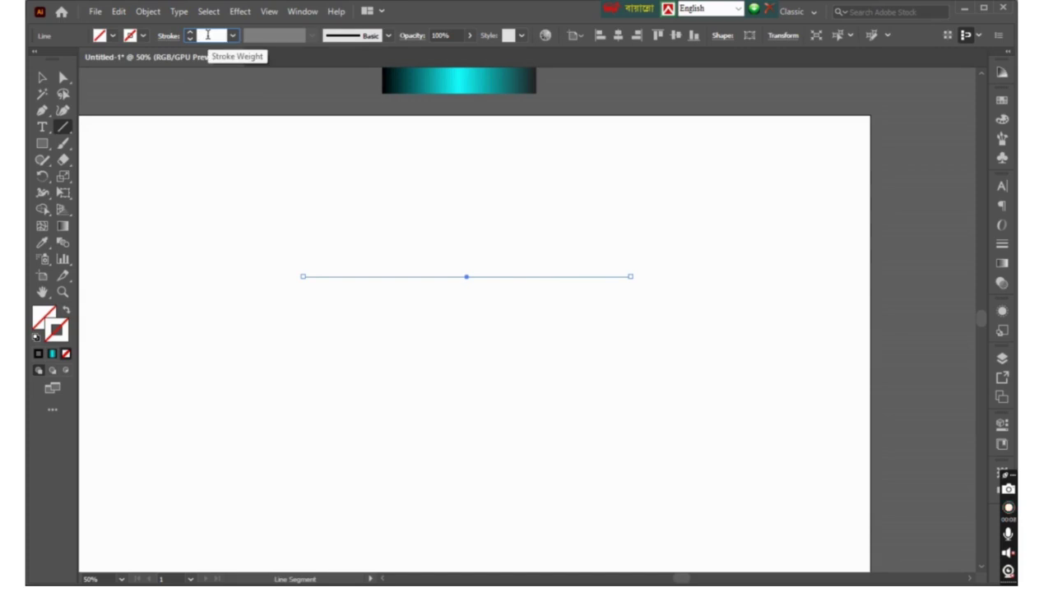
# Duplicate the line downward at even spacing into five lines, deleting the extra copy.
pyautogui.moveTo(417, 277); pyautogui.dragTo(417, 308)
pyautogui.hotkey('ctrl', 'd')
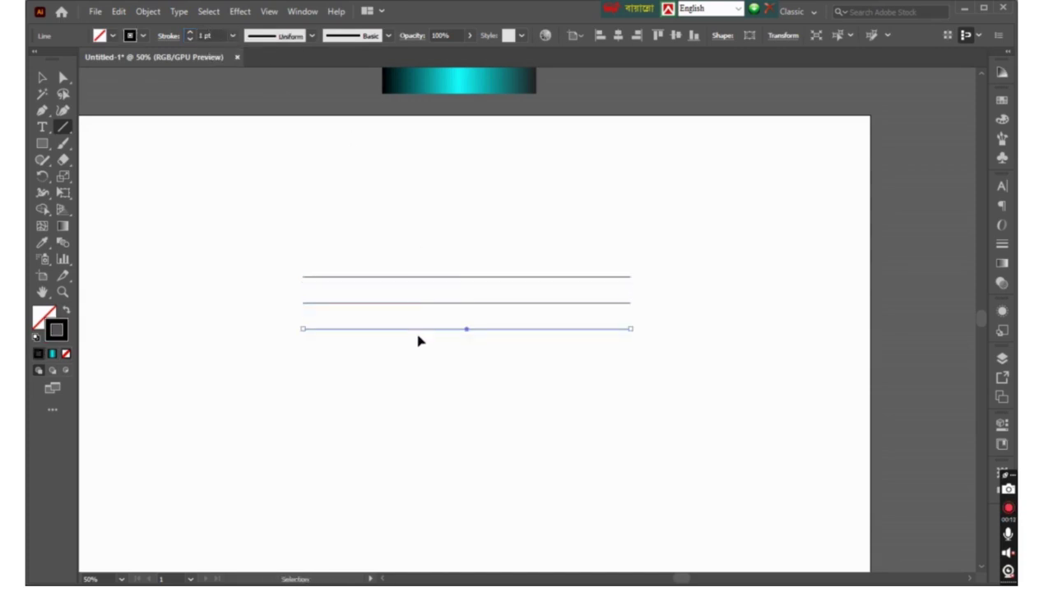
pyautogui.hotkey('ctrl', 'd')
pyautogui.hotkey('ctrl', 'd')
pyautogui.hotkey('ctrl', 'd')
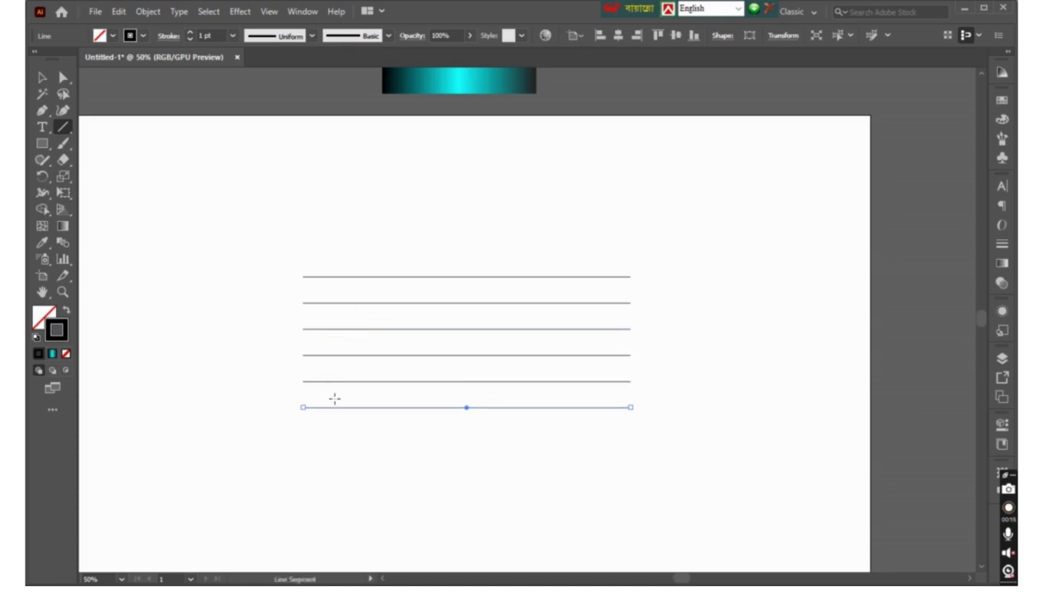
pyautogui.press('Delete')
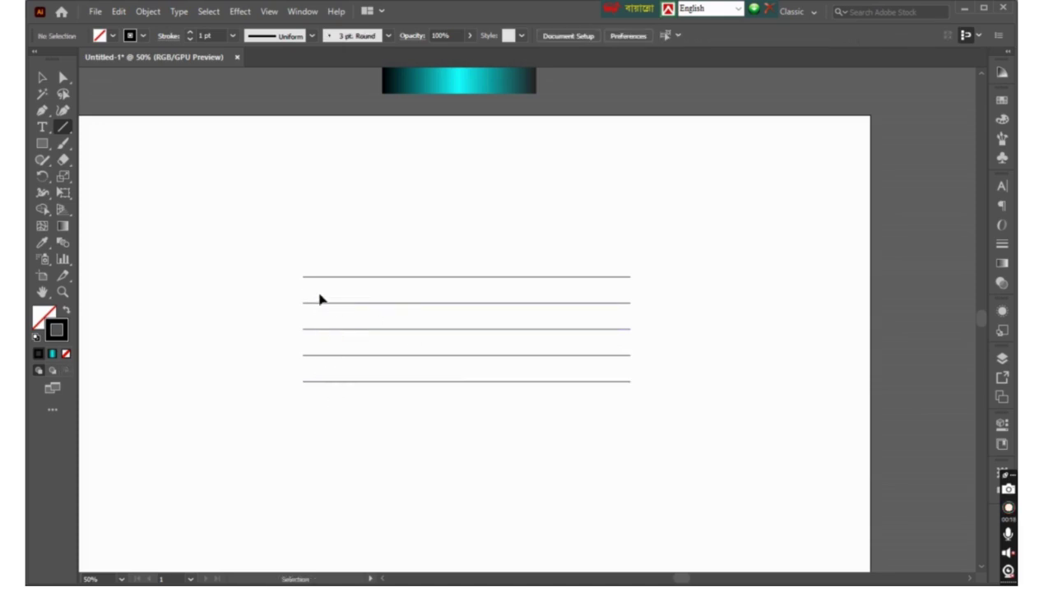
pyautogui.moveTo(234, 231); pyautogui.dragTo(669, 469)
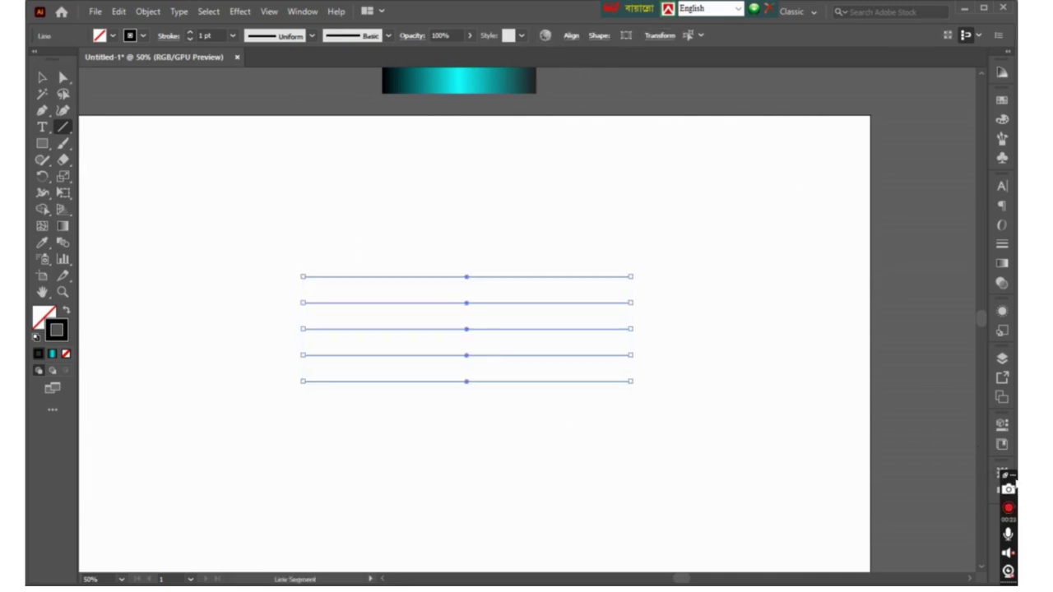
pyautogui.moveTo(1006, 526)
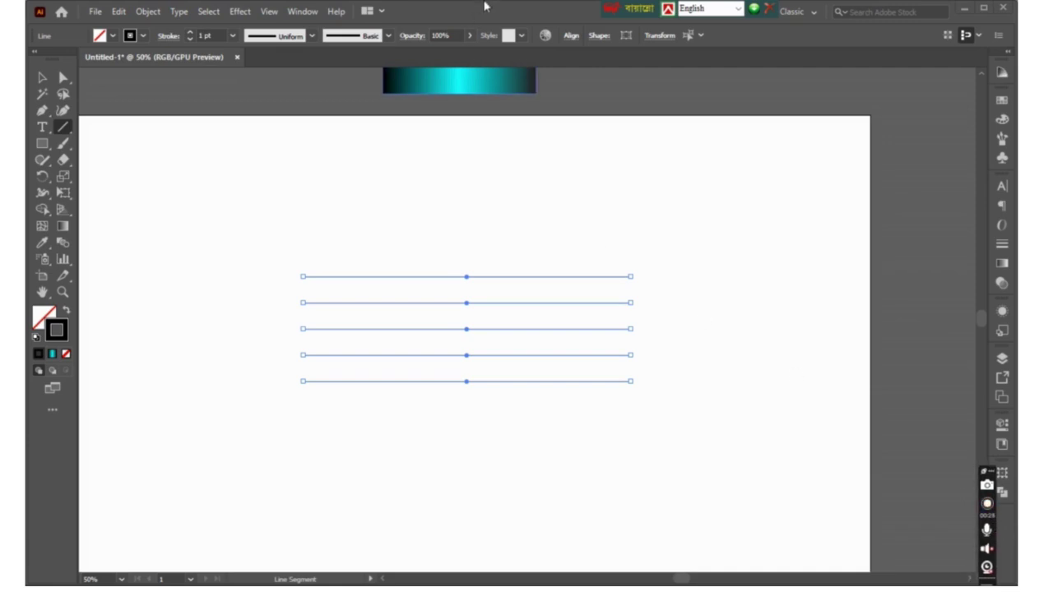
# Set alignment to the artboard and align the lines to its left edge.
pyautogui.click(574, 36)
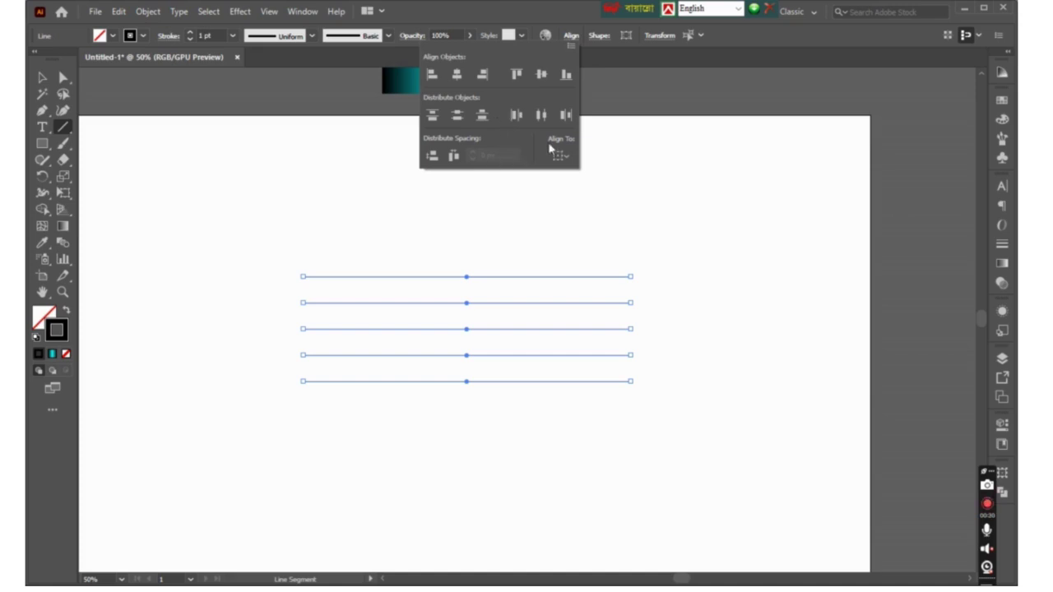
pyautogui.click(564, 165)
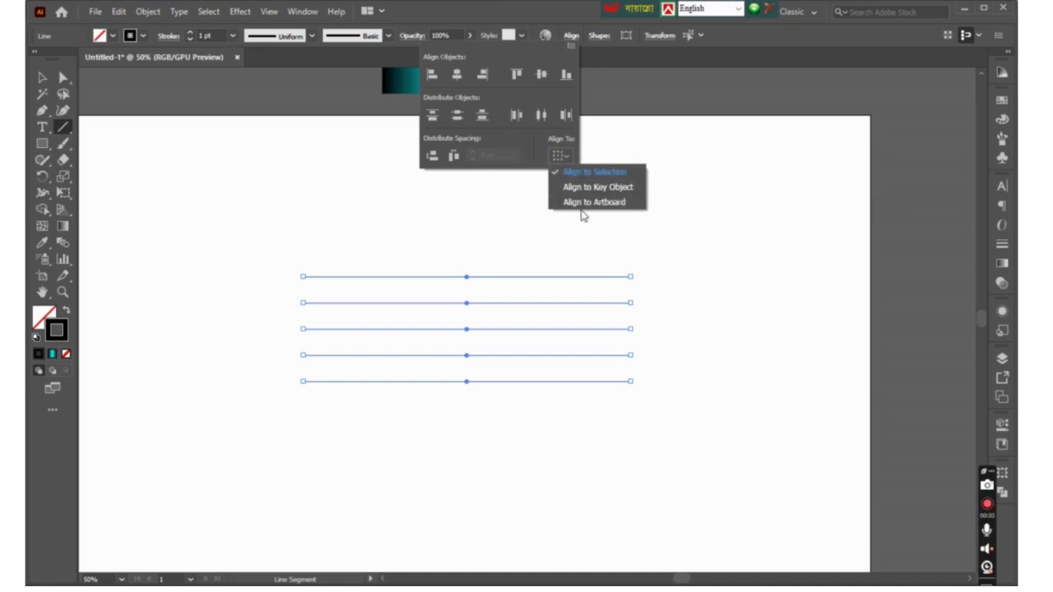
pyautogui.click(580, 209)
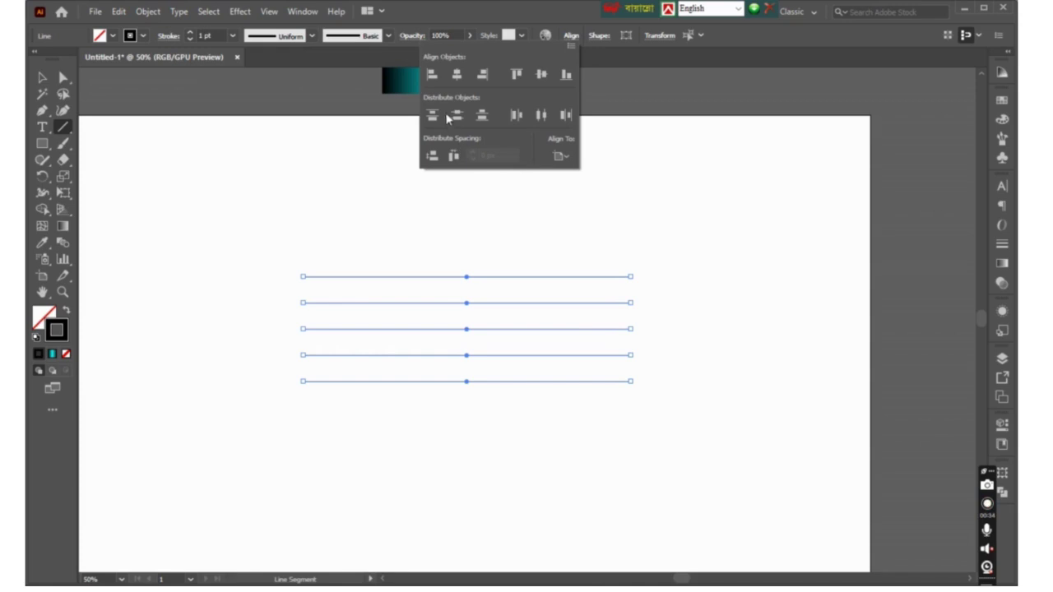
pyautogui.click(432, 75)
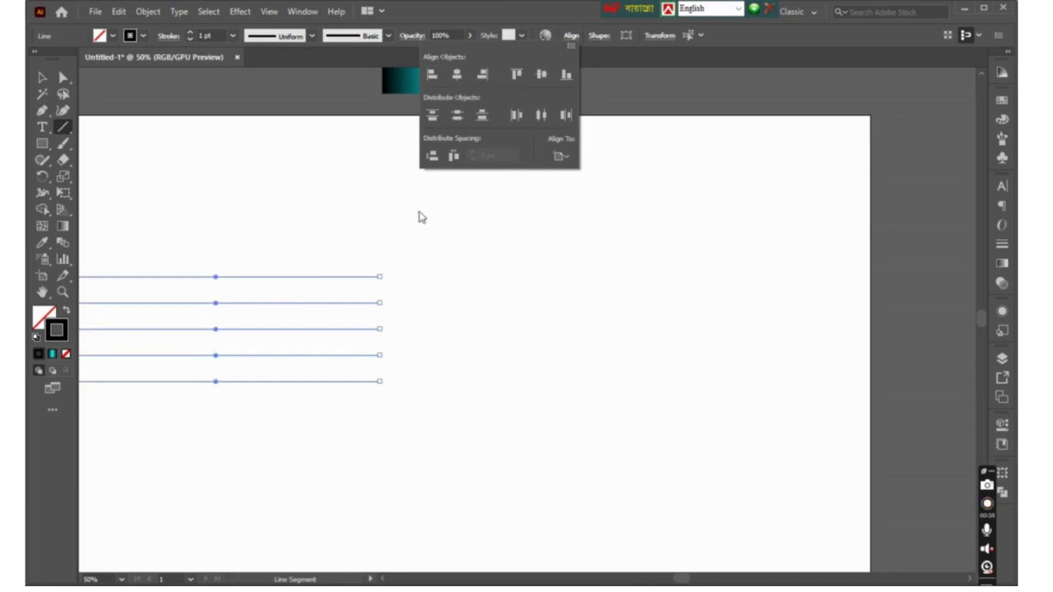
pyautogui.hotkey('ctrl', '-')
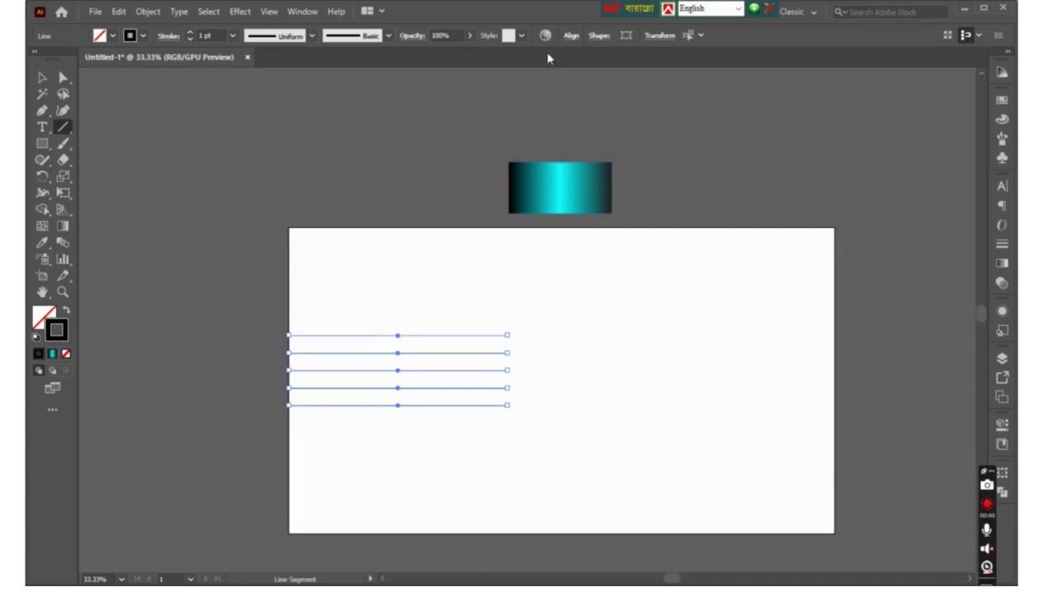
# Centre the lines horizontally on the artboard, then reset alignment to the selection.
pyautogui.click(569, 35)
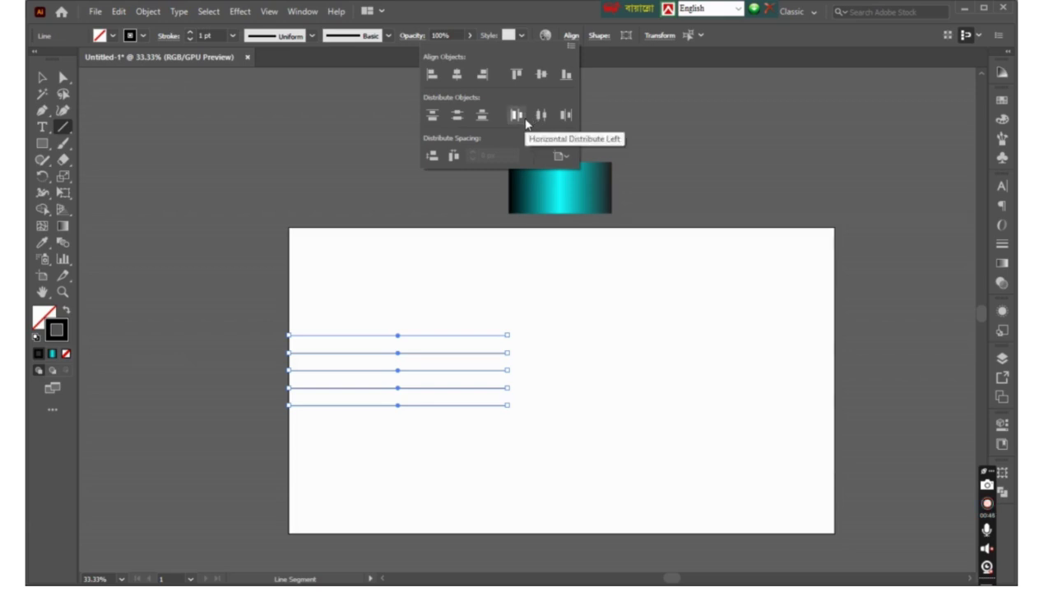
pyautogui.click(525, 118)
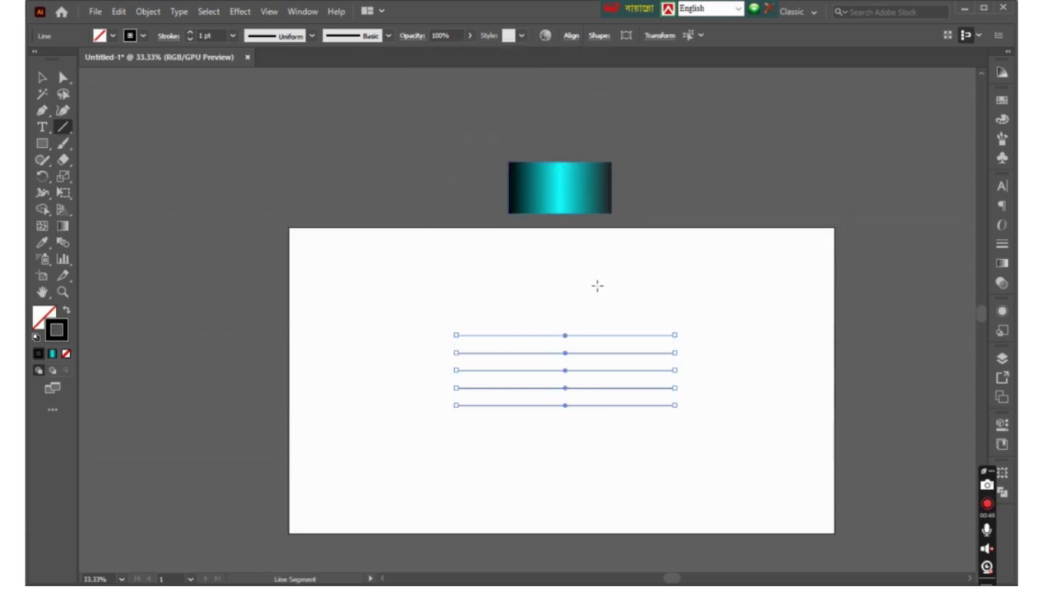
pyautogui.click(571, 35)
pyautogui.click(559, 156)
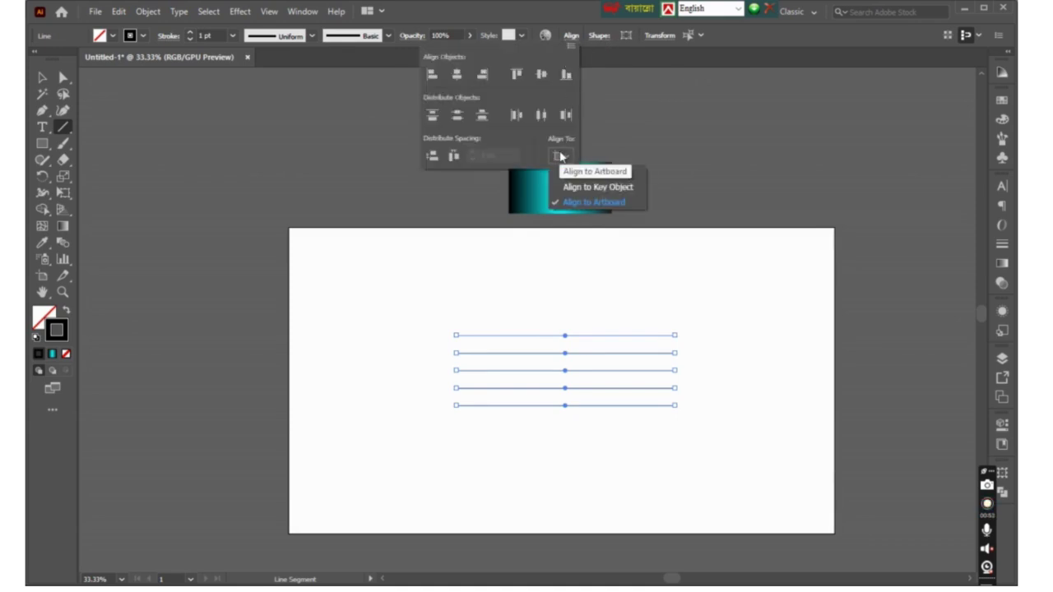
pyautogui.click(580, 172)
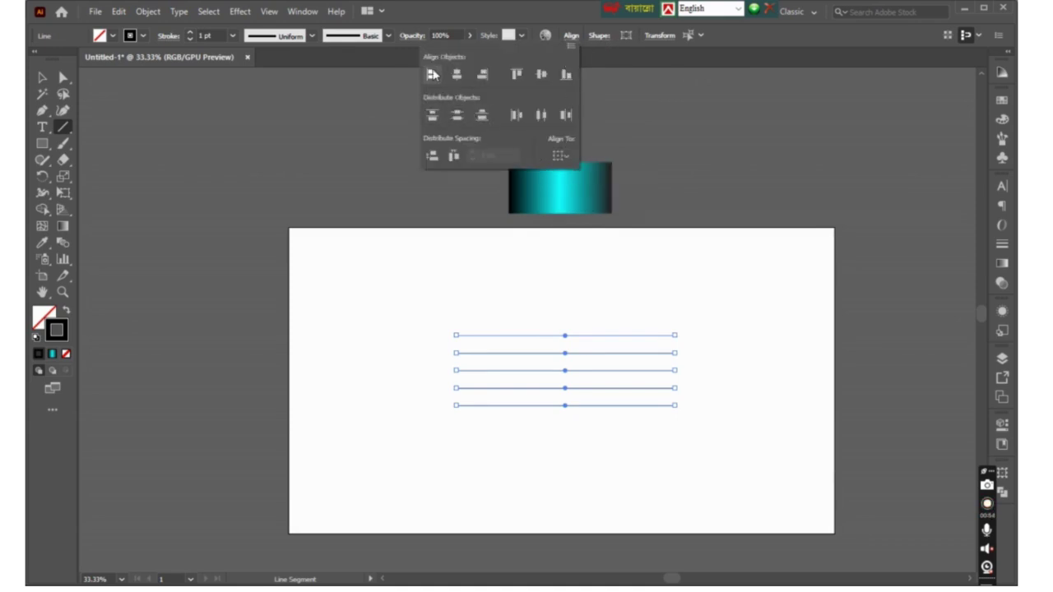
pyautogui.click(551, 347)
pyautogui.click(509, 303)
pyautogui.press('ctrl')
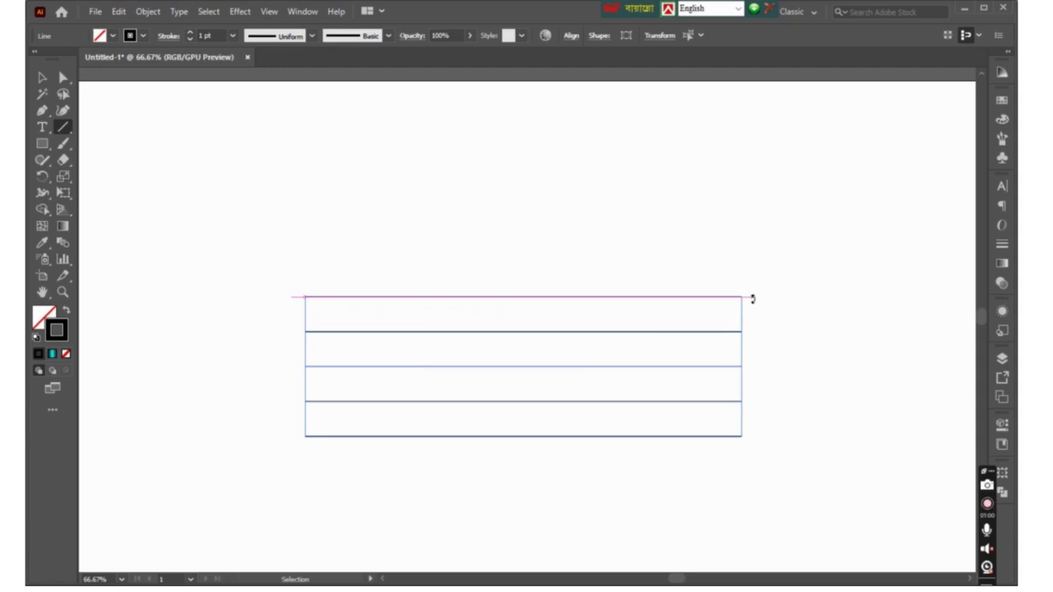
# Add a 90° rotated copy of the lines so vertical lines cross them.
pyautogui.press('ctrl')
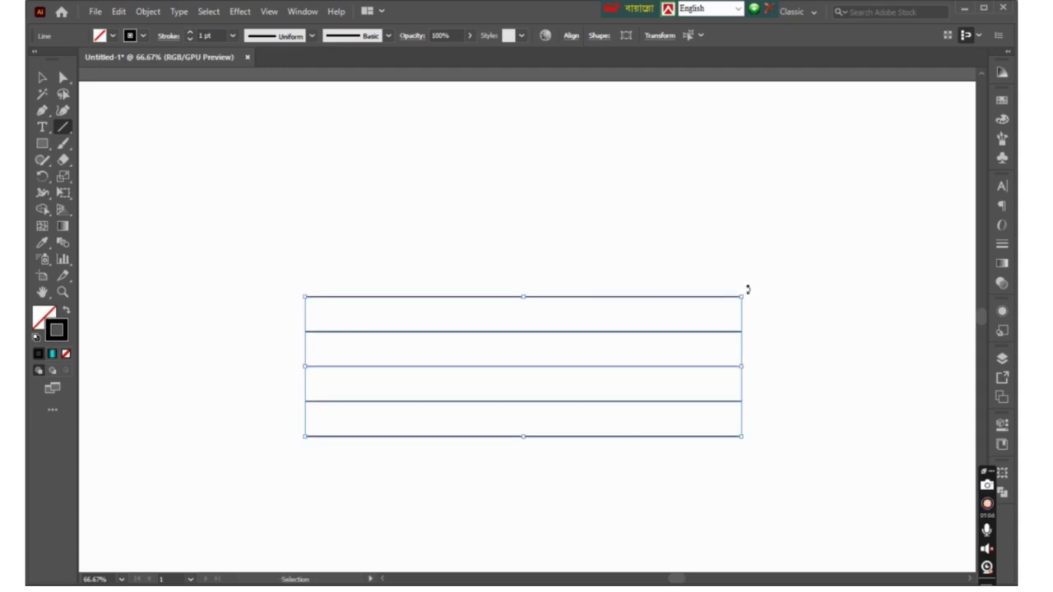
pyautogui.moveTo(748, 289); pyautogui.dragTo(571, 524)
pyautogui.hotkey('ctrl', '-')
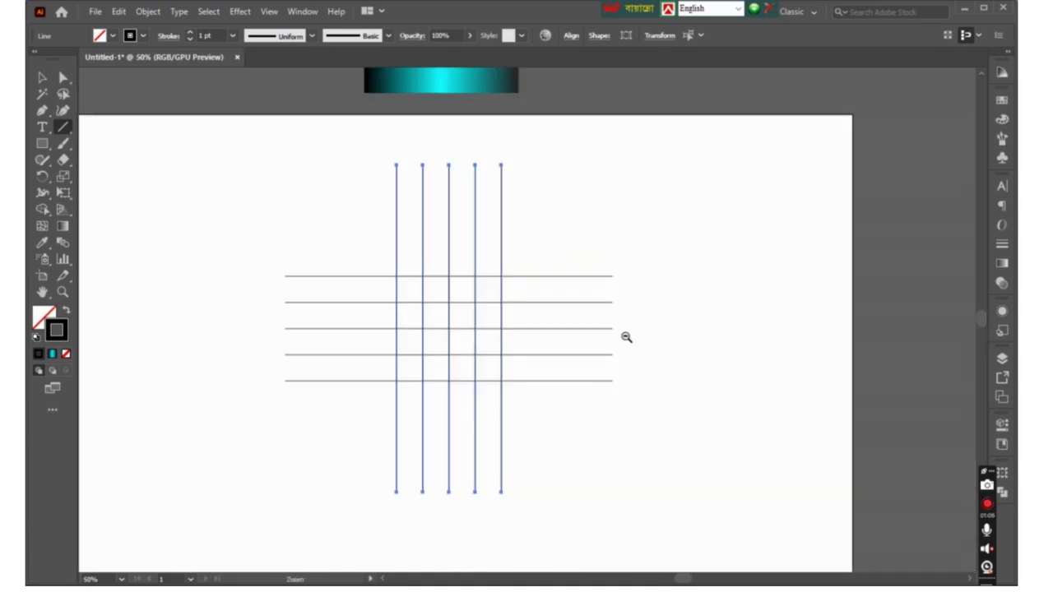
# Rotate the whole grid 45° into a diagonal lattice and deselect it.
pyautogui.moveTo(353, 184); pyautogui.dragTo(679, 559)
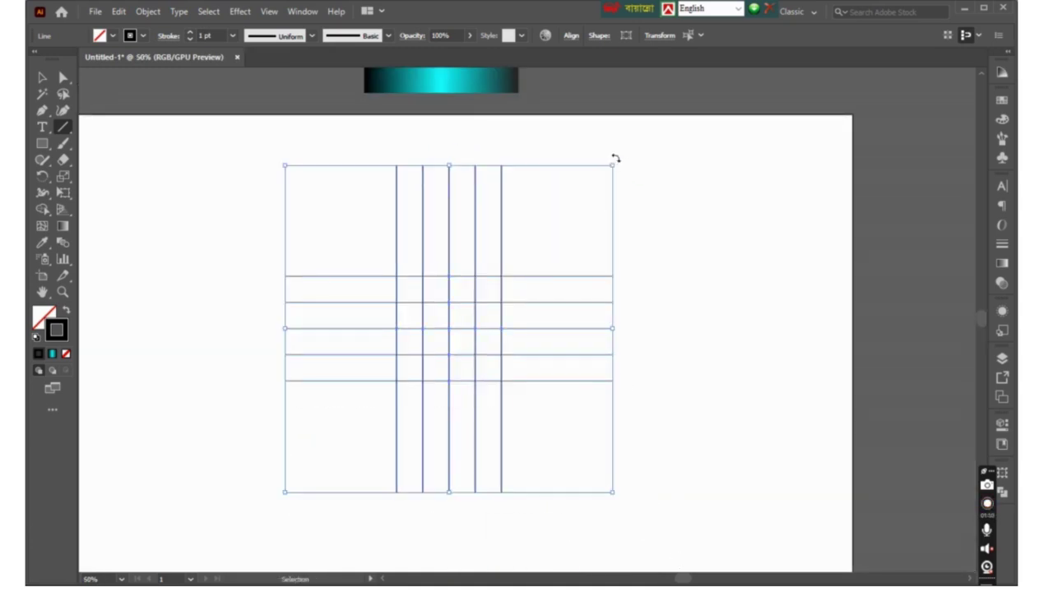
pyautogui.moveTo(615, 158); pyautogui.dragTo(674, 261)
pyautogui.press('\\')
pyautogui.hotkey('ctrl', 'shift', 'a')
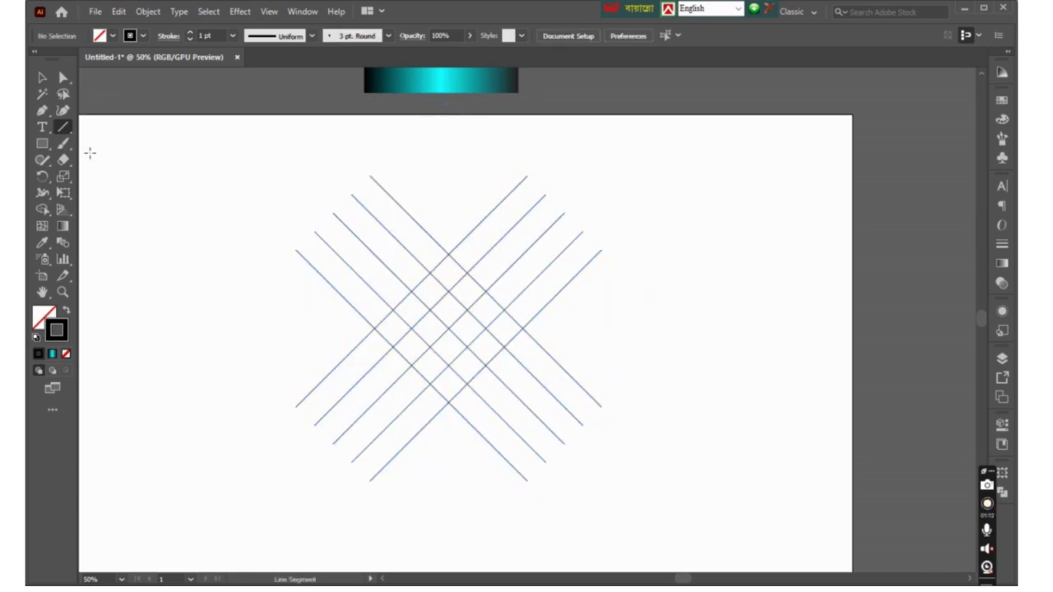
pyautogui.click(43, 144)
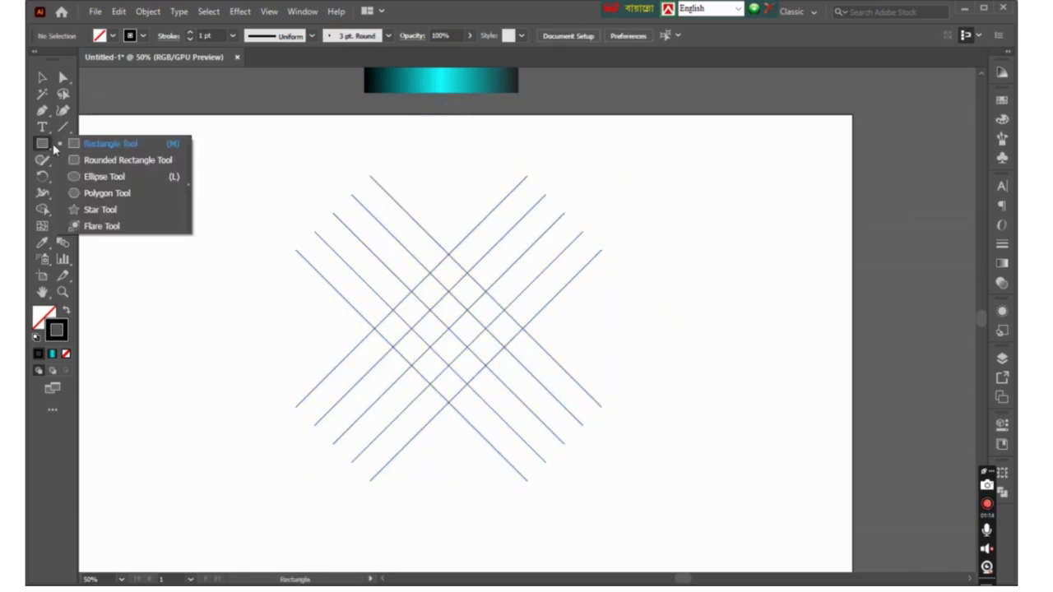
# Draw a hexagon with the Polygon tool, keep it upright, and move it over the lattice.
pyautogui.click(105, 195)
pyautogui.hotkey('ctrl', '+')
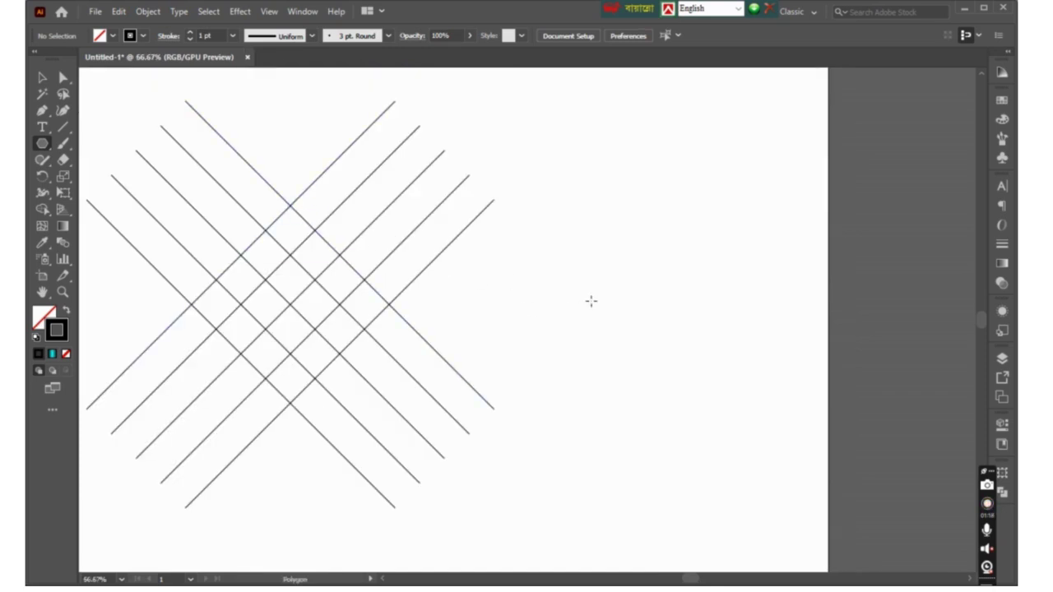
pyautogui.moveTo(561, 287); pyautogui.dragTo(632, 287)
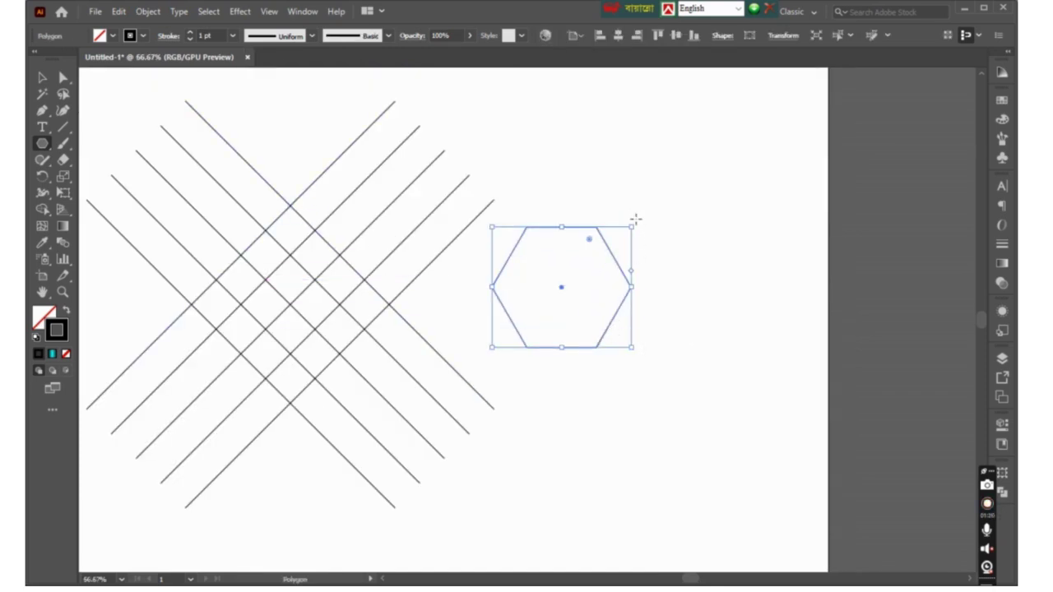
pyautogui.moveTo(633, 225); pyautogui.dragTo(651, 277)
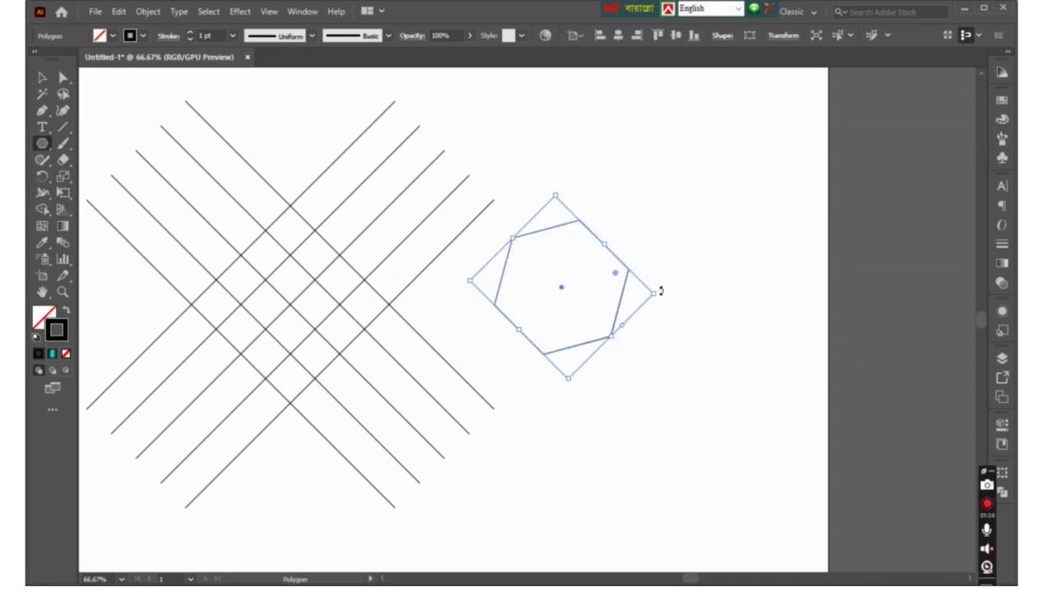
pyautogui.moveTo(655, 285); pyautogui.dragTo(634, 353)
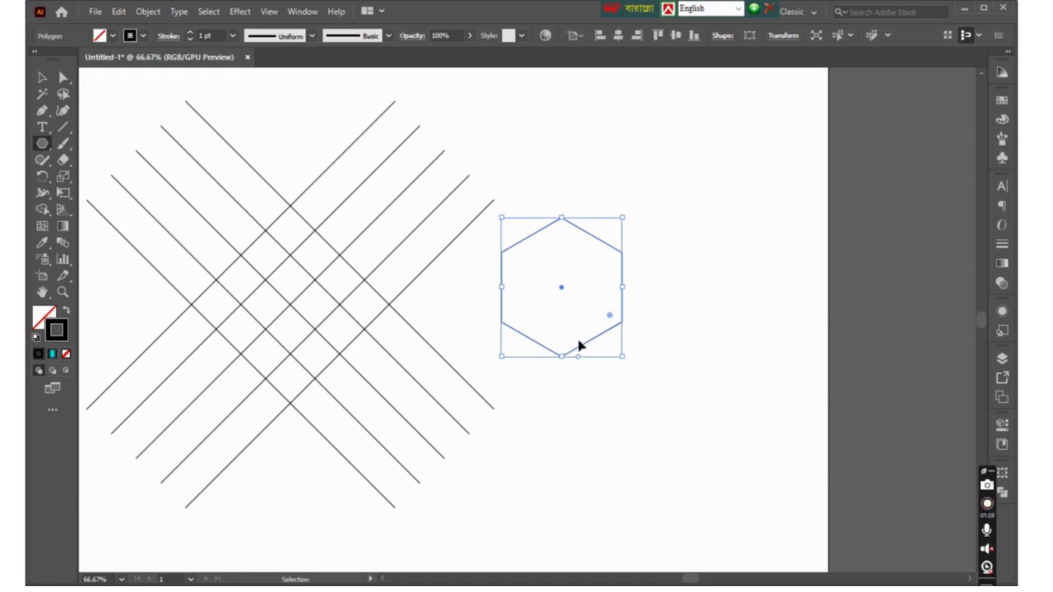
pyautogui.moveTo(579, 346); pyautogui.dragTo(308, 336)
# Zoom in on the hexagon's top corner and nudge it left toward a line crossing.
pyautogui.keyDown('ctrl'); pyautogui.keyDown('space'); pyautogui.click(378, 268); pyautogui.keyUp('space'); pyautogui.keyUp('ctrl')
pyautogui.keyDown('ctrl'); pyautogui.keyDown('space'); pyautogui.click(389, 275); pyautogui.keyUp('space'); pyautogui.keyUp('ctrl')
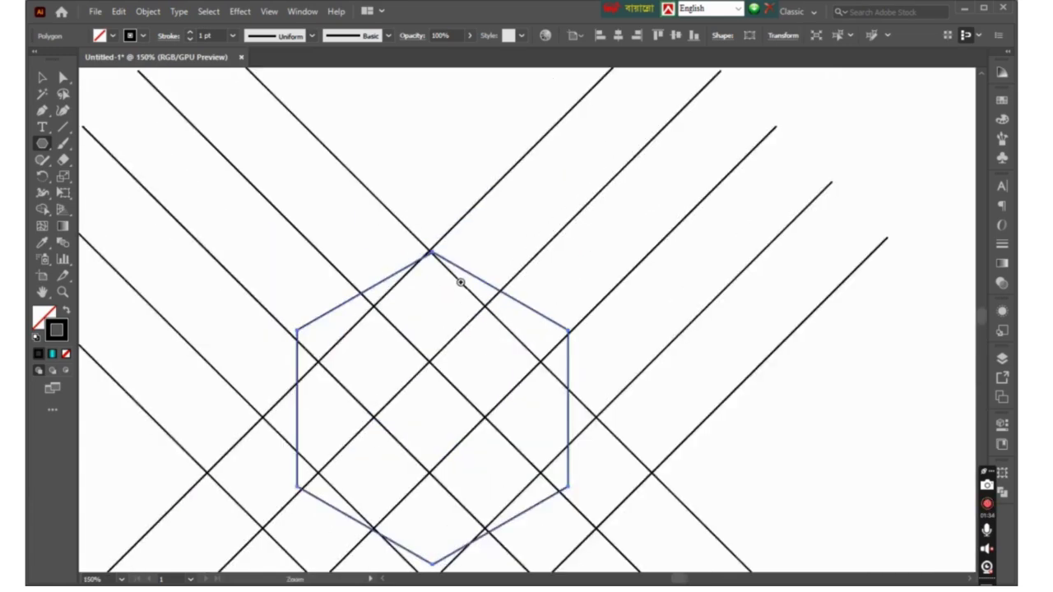
pyautogui.keyDown('ctrl'); pyautogui.keyDown('space'); pyautogui.click(494, 292); pyautogui.keyUp('space'); pyautogui.keyUp('ctrl')
pyautogui.keyDown('ctrl'); pyautogui.keyDown('space'); pyautogui.click(524, 309); pyautogui.keyUp('space'); pyautogui.keyUp('ctrl')
pyautogui.keyDown('ctrl'); pyautogui.keyDown('space'); pyautogui.click(514, 315); pyautogui.keyUp('space'); pyautogui.keyUp('ctrl')
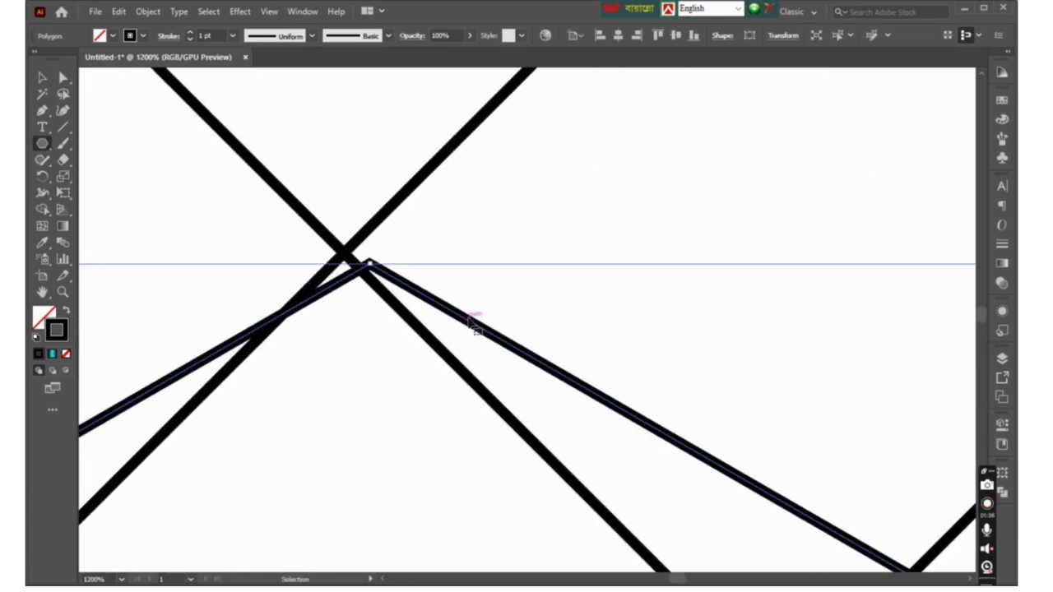
pyautogui.moveTo(474, 324)
pyautogui.mouseDown()
pyautogui.moveTo(437, 317)
pyautogui.moveTo(446, 313)
pyautogui.mouseUp()
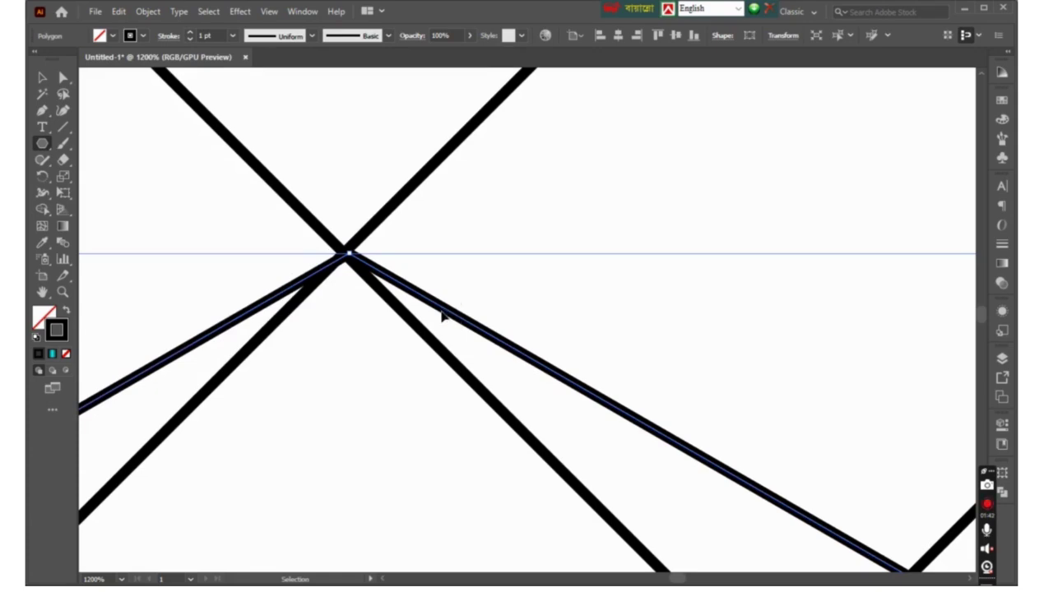
pyautogui.press('Left')
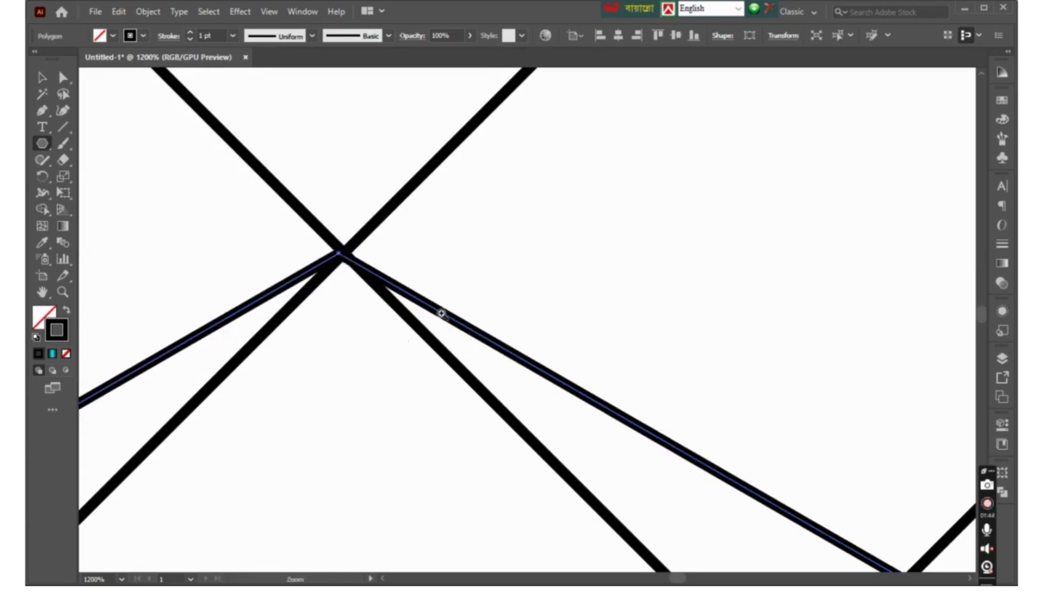
# Refine the hexagon's position so its top vertex sits exactly on the crossing.
pyautogui.click(441, 305)
pyautogui.click(514, 282)
pyautogui.click(513, 282)
pyautogui.click(533, 287)
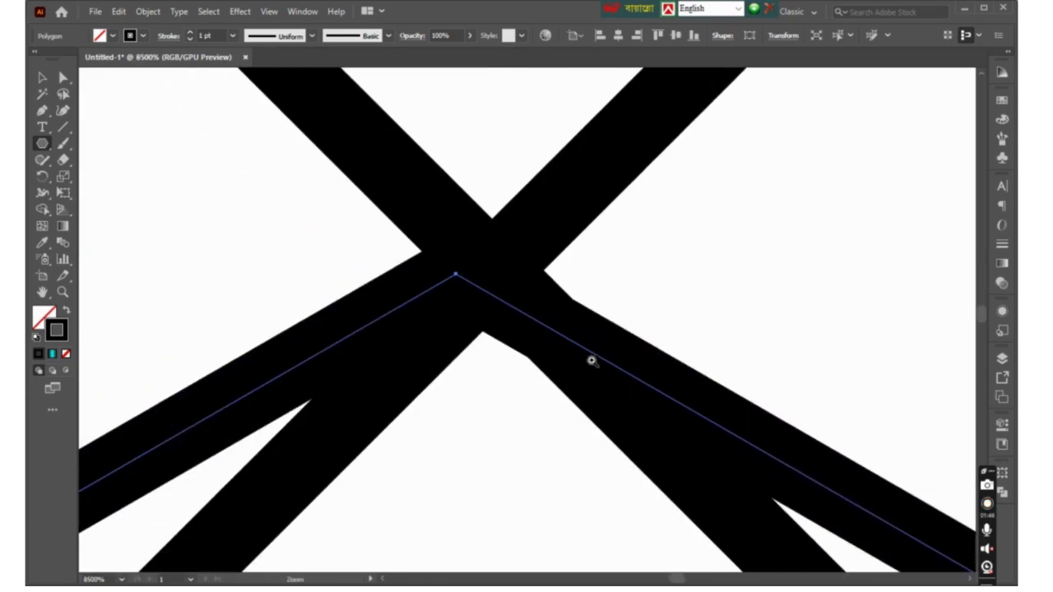
pyautogui.click(534, 321)
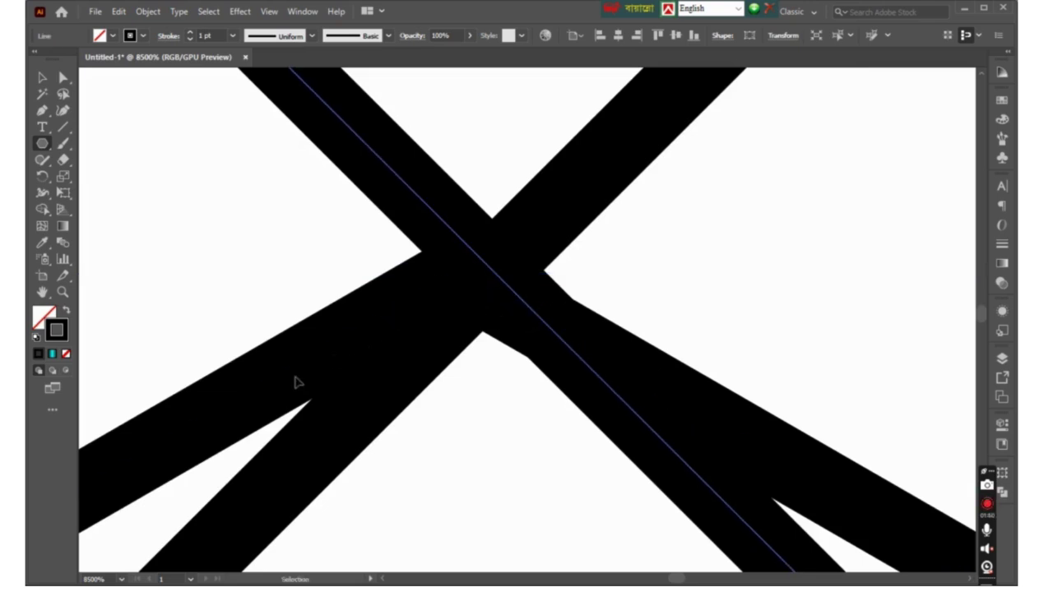
pyautogui.click(244, 397)
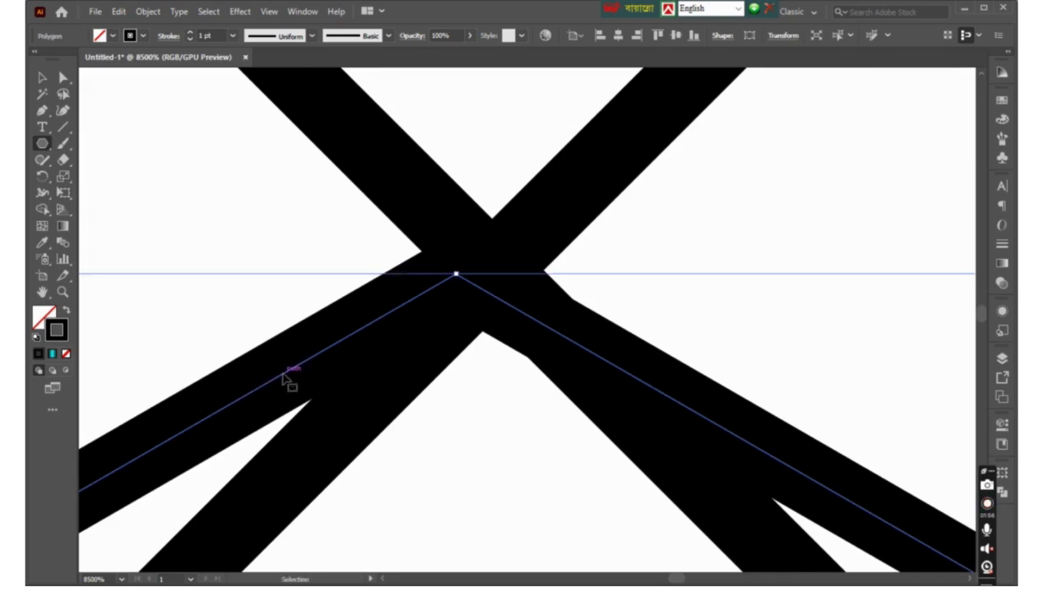
pyautogui.click(200, 264)
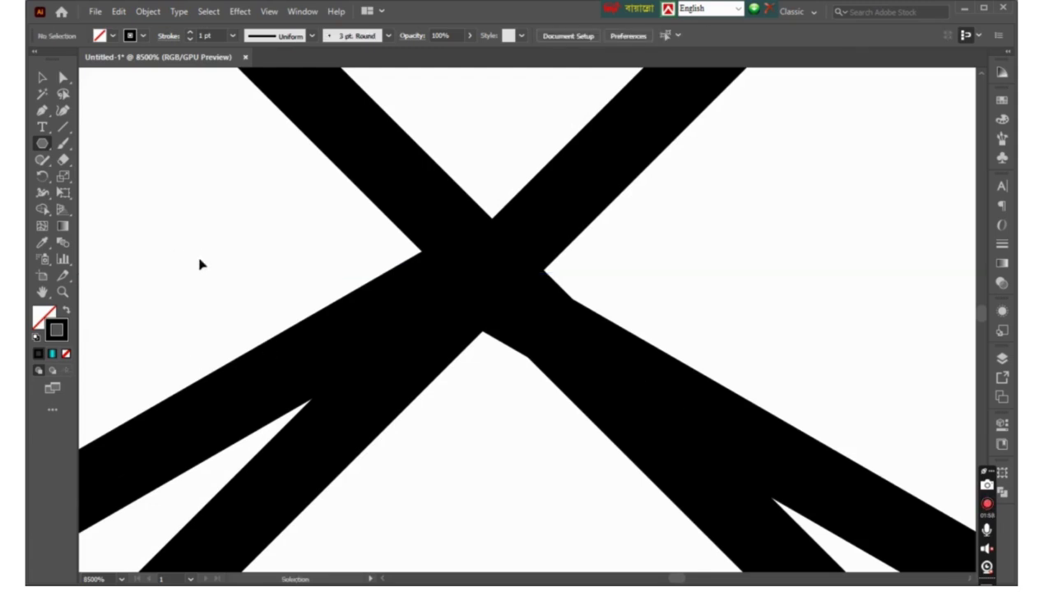
pyautogui.moveTo(200, 264); pyautogui.dragTo(251, 439)
pyautogui.moveTo(246, 400)
pyautogui.mouseDown()
pyautogui.moveTo(281, 380)
pyautogui.moveTo(270, 375)
pyautogui.mouseUp()
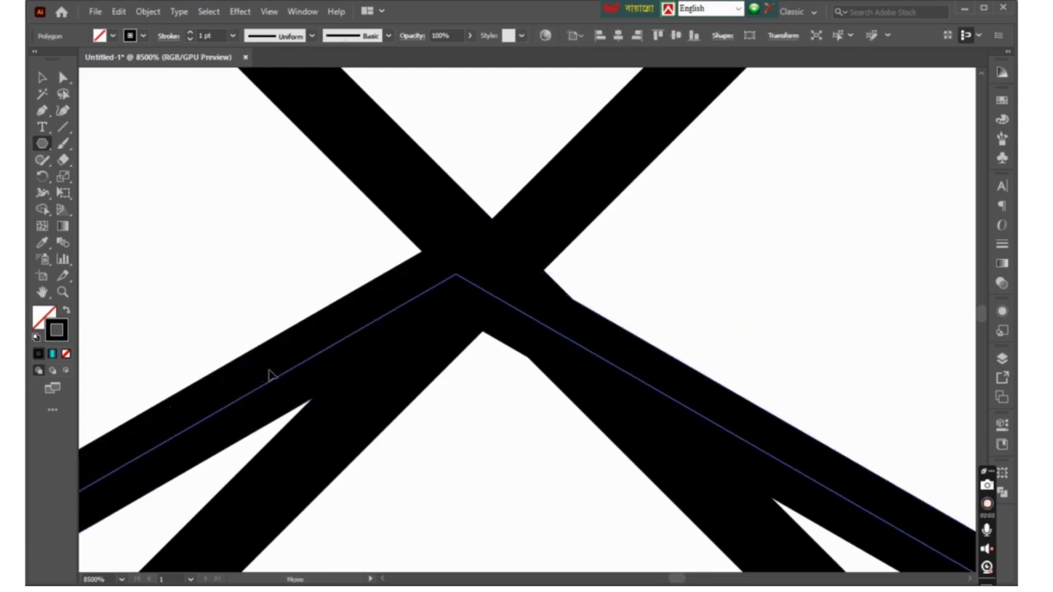
# Zoom out to the whole artboard and select all the lines and the hexagon.
pyautogui.keyDown('ctrl'); pyautogui.keyDown('alt'); pyautogui.click(510, 347); pyautogui.keyUp('alt'); pyautogui.keyUp('ctrl')
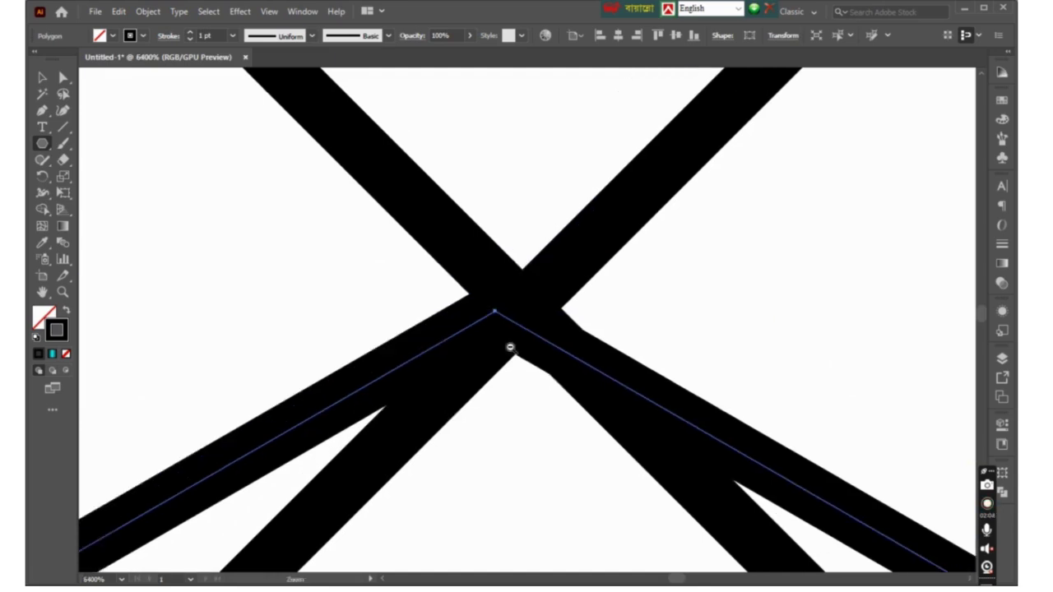
pyautogui.keyDown('ctrl'); pyautogui.keyDown('alt'); pyautogui.click(510, 347); pyautogui.keyUp('alt'); pyautogui.keyUp('ctrl')
pyautogui.keyDown('ctrl'); pyautogui.keyDown('alt'); pyautogui.click(593, 348); pyautogui.keyUp('alt'); pyautogui.keyUp('ctrl')
pyautogui.keyDown('ctrl'); pyautogui.keyDown('alt'); pyautogui.click(611, 357); pyautogui.keyUp('alt'); pyautogui.keyUp('ctrl')
pyautogui.keyDown('ctrl'); pyautogui.keyDown('alt'); pyautogui.click(611, 362); pyautogui.keyUp('alt'); pyautogui.keyUp('ctrl')
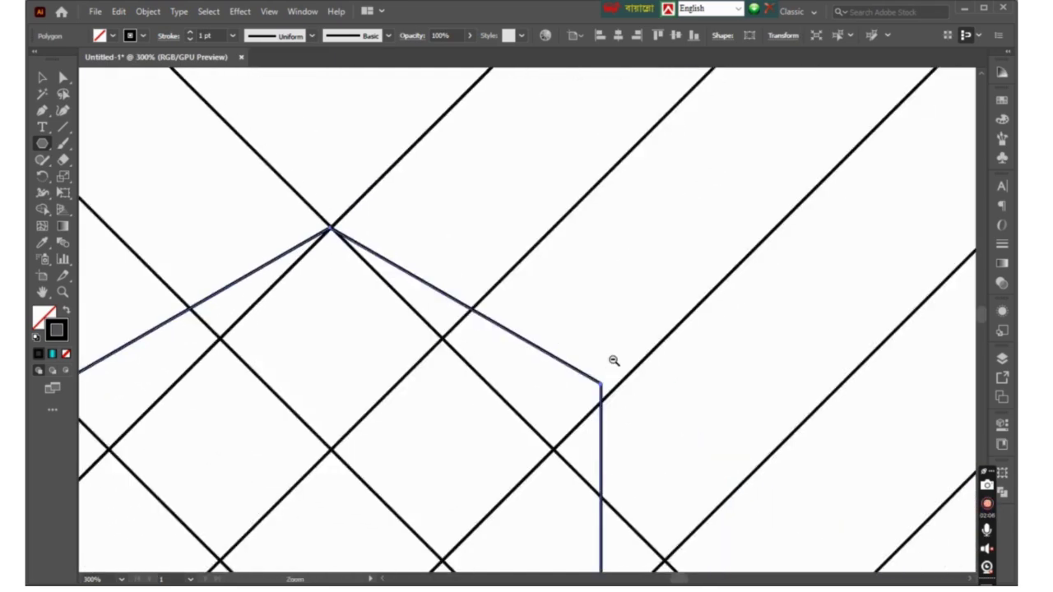
pyautogui.keyDown('ctrl'); pyautogui.keyDown('alt'); pyautogui.click(613, 361); pyautogui.keyUp('alt'); pyautogui.keyUp('ctrl')
pyautogui.keyDown('ctrl'); pyautogui.keyDown('alt'); pyautogui.click(613, 361); pyautogui.keyUp('alt'); pyautogui.keyUp('ctrl')
pyautogui.keyDown('ctrl'); pyautogui.keyDown('alt'); pyautogui.click(472, 335); pyautogui.keyUp('alt'); pyautogui.keyUp('ctrl')
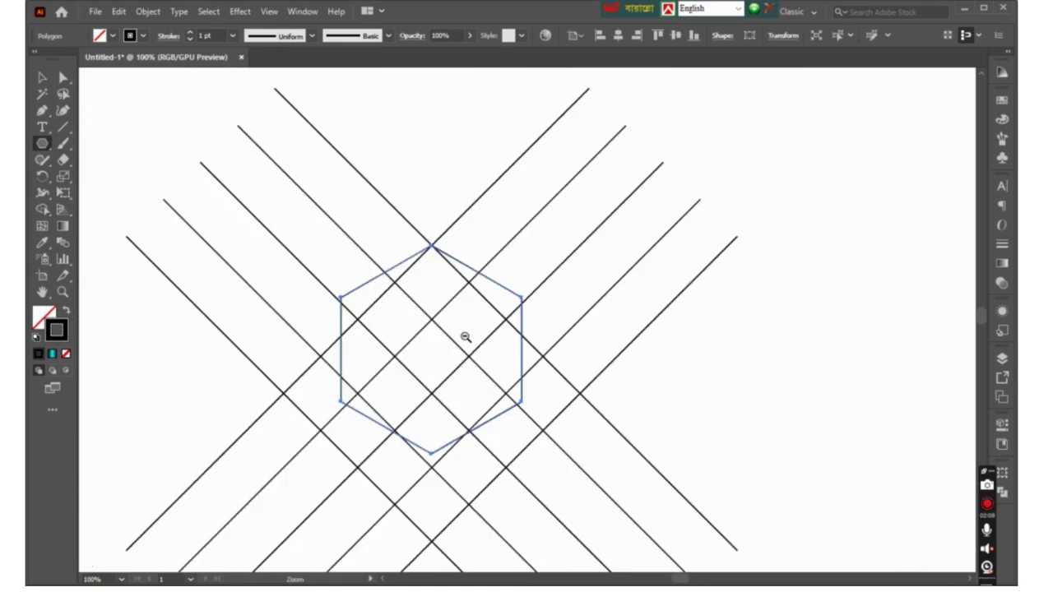
pyautogui.keyDown('ctrl'); pyautogui.keyDown('alt'); pyautogui.click(465, 337); pyautogui.keyUp('alt'); pyautogui.keyUp('ctrl')
pyautogui.keyDown('ctrl'); pyautogui.keyDown('alt'); pyautogui.click(464, 337); pyautogui.keyUp('alt'); pyautogui.keyUp('ctrl')
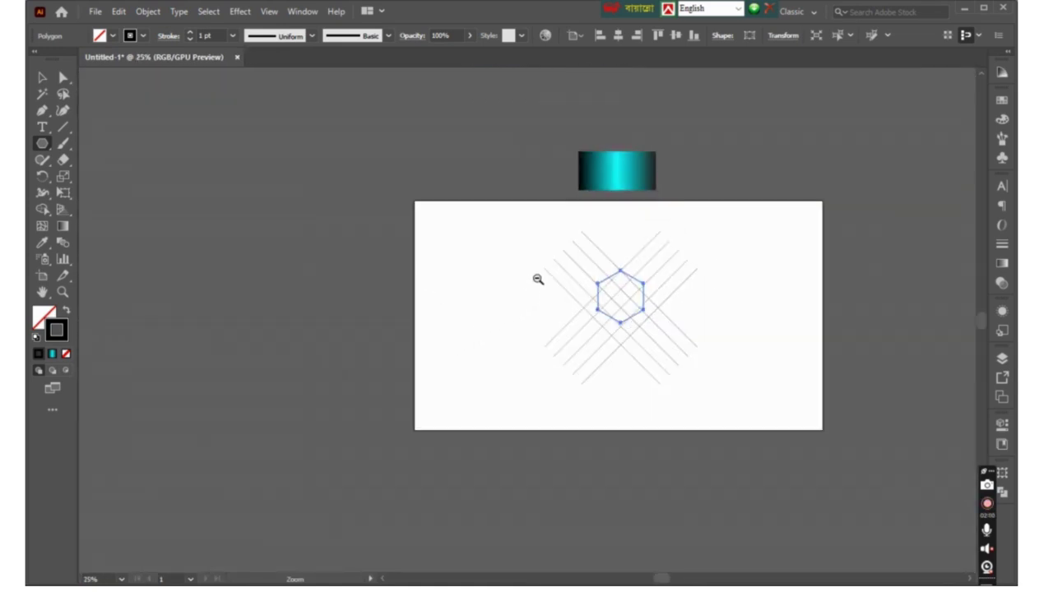
pyautogui.moveTo(507, 244); pyautogui.dragTo(735, 400)
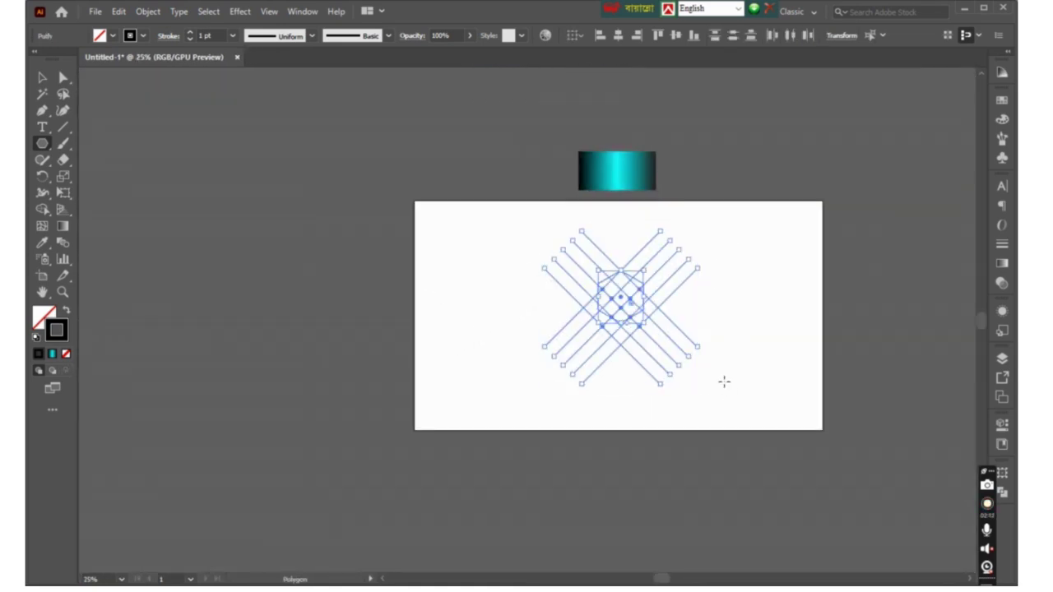
# Delete the old lines and hexagon, leaving an empty artboard.
pyautogui.press('Delete')
pyautogui.keyDown('ctrl'); pyautogui.keyDown('alt'); pyautogui.click(717, 321); pyautogui.keyUp('alt'); pyautogui.keyUp('ctrl')
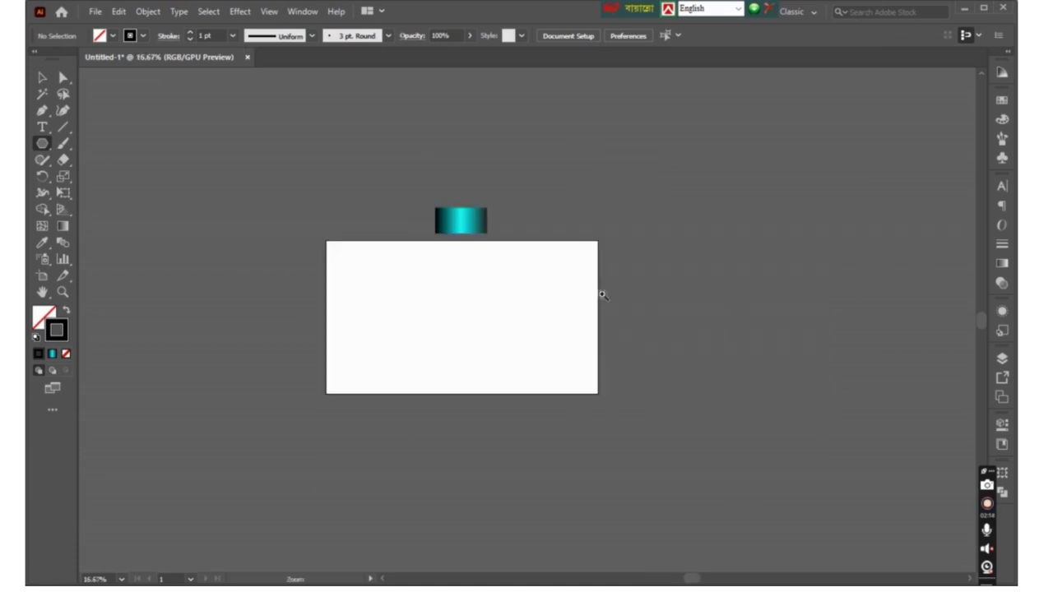
pyautogui.keyDown('ctrl'); pyautogui.click(603, 295); pyautogui.keyUp('ctrl')
# Draw a new horizontal line and repeat copies into four evenly spaced lines.
pyautogui.press('\\')
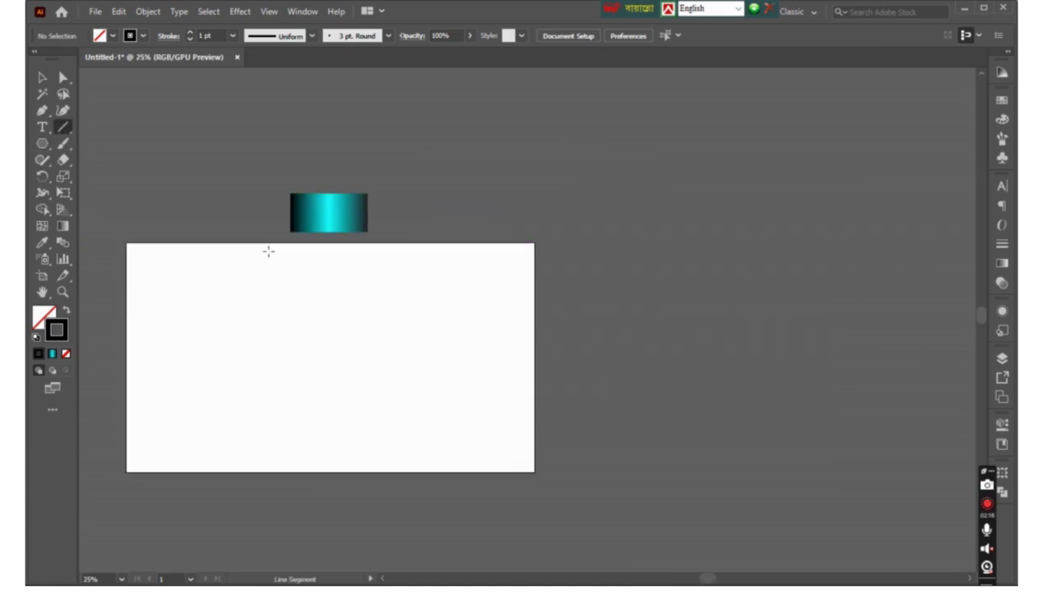
pyautogui.moveTo(233, 294)
pyautogui.mouseDown()
pyautogui.moveTo(403, 293)
pyautogui.moveTo(393, 291)
pyautogui.moveTo(384, 314)
pyautogui.mouseUp()
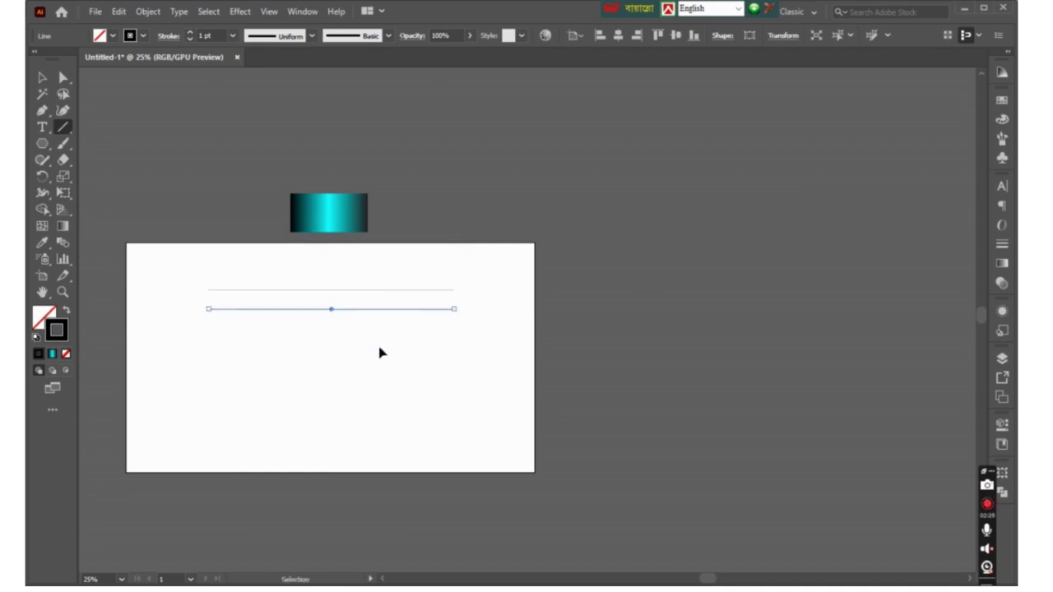
pyautogui.hotkey('ctrl', 'd')
pyautogui.hotkey('ctrl', 'd')
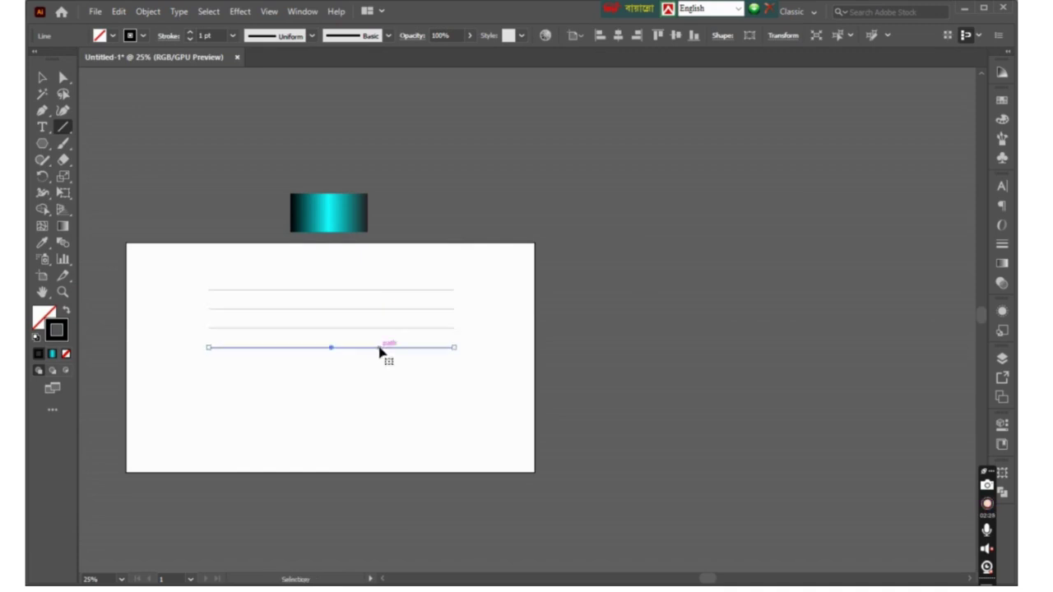
pyautogui.hotkey('ctrl', 'd')
pyautogui.moveTo(483, 280); pyautogui.dragTo(377, 435)
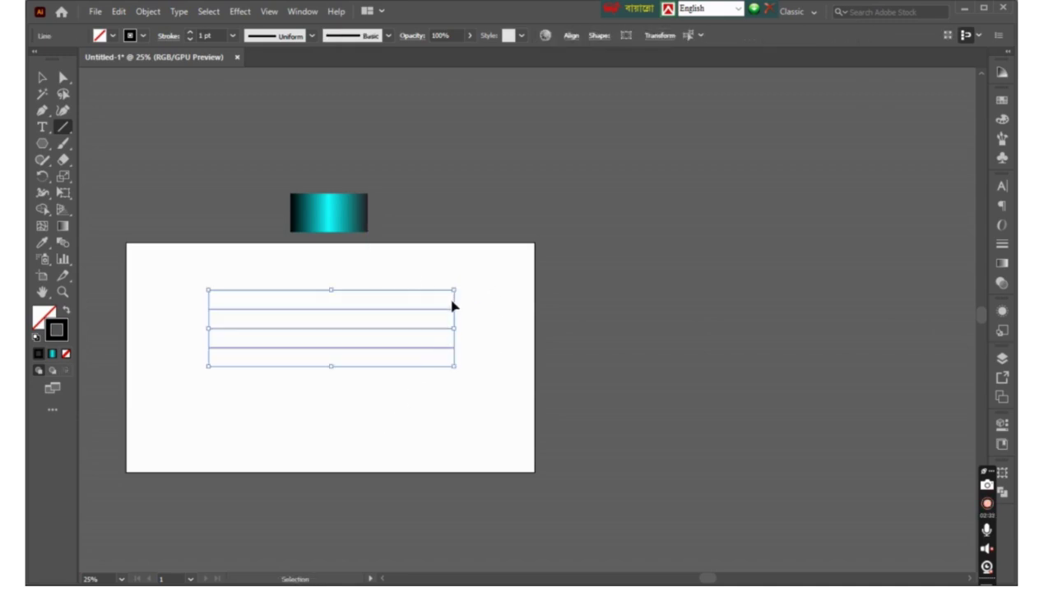
# Add a vertical rotated copy, turn all lines 45° into a lattice, and move the gradient rectangle aside.
pyautogui.moveTo(461, 286)
pyautogui.mouseDown()
pyautogui.moveTo(403, 458)
pyautogui.moveTo(401, 387)
pyautogui.moveTo(477, 280)
pyautogui.mouseUp()
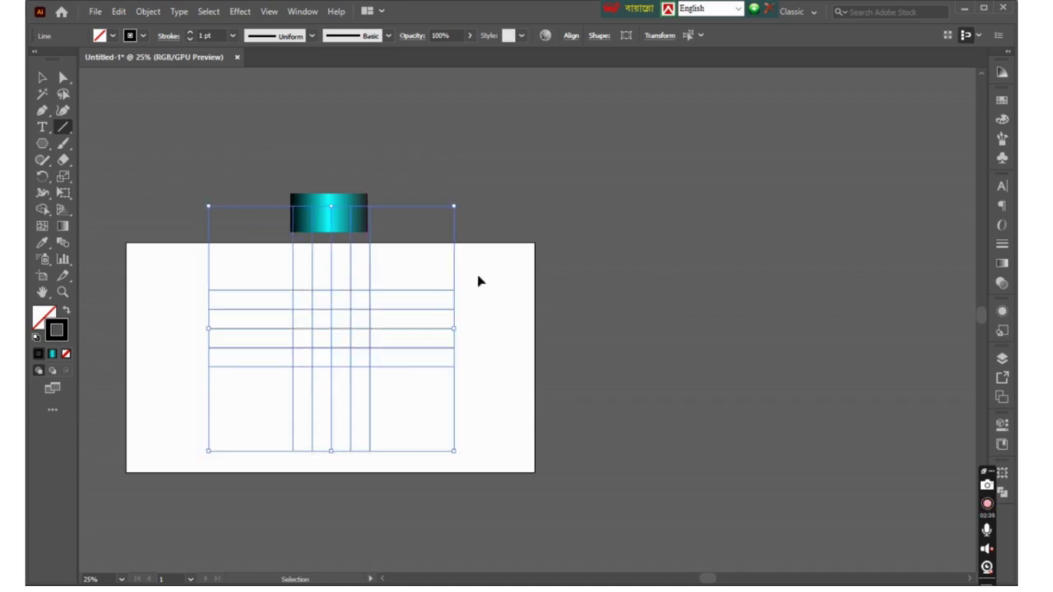
pyautogui.moveTo(458, 202); pyautogui.dragTo(543, 284)
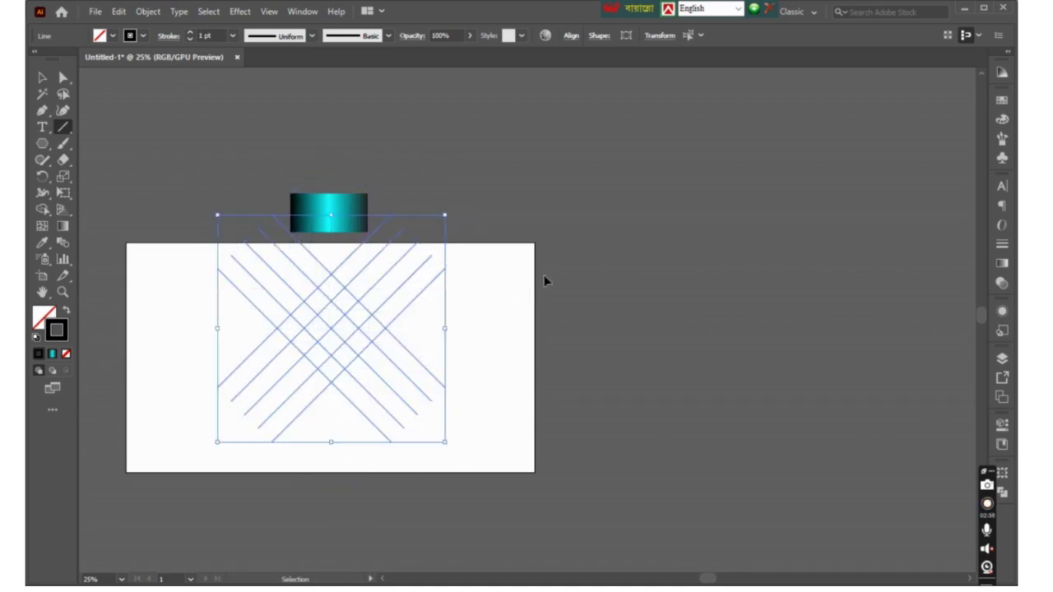
pyautogui.click(546, 282)
pyautogui.moveTo(327, 218); pyautogui.dragTo(351, 134)
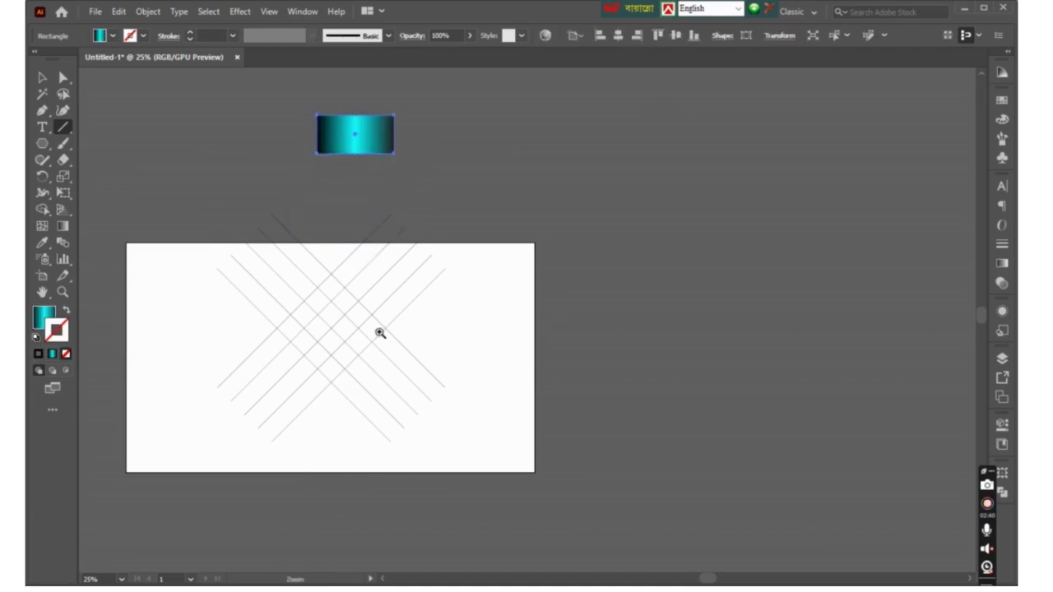
# Draw a hexagon, rotate it to point upward, and move it onto the lattice.
pyautogui.hotkey('ctrl', '=')
pyautogui.click(42, 145)
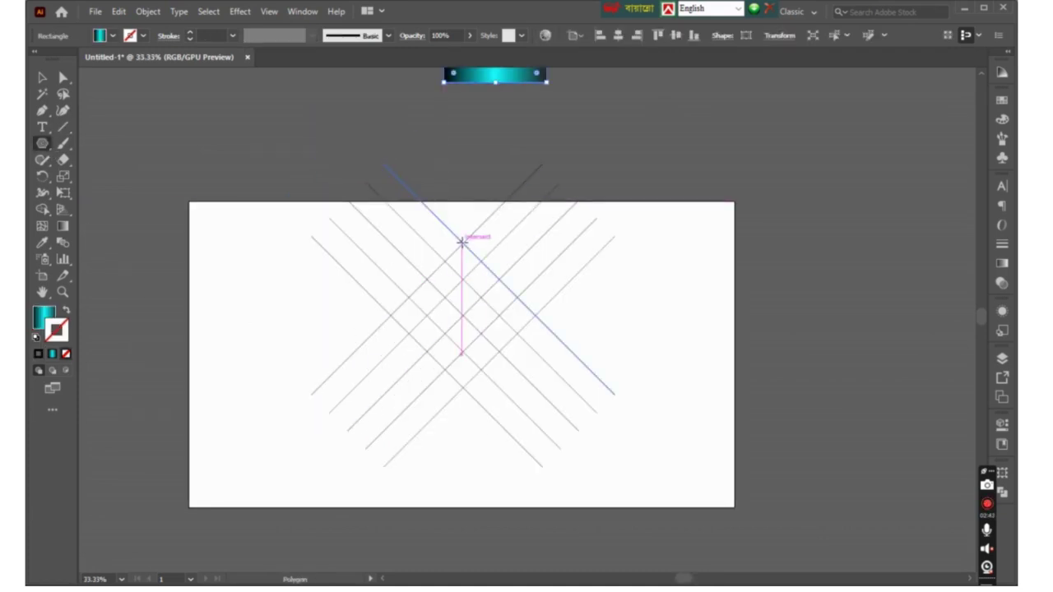
pyautogui.moveTo(462, 242)
pyautogui.mouseDown()
pyautogui.moveTo(470, 333)
pyautogui.moveTo(463, 294)
pyautogui.mouseUp()
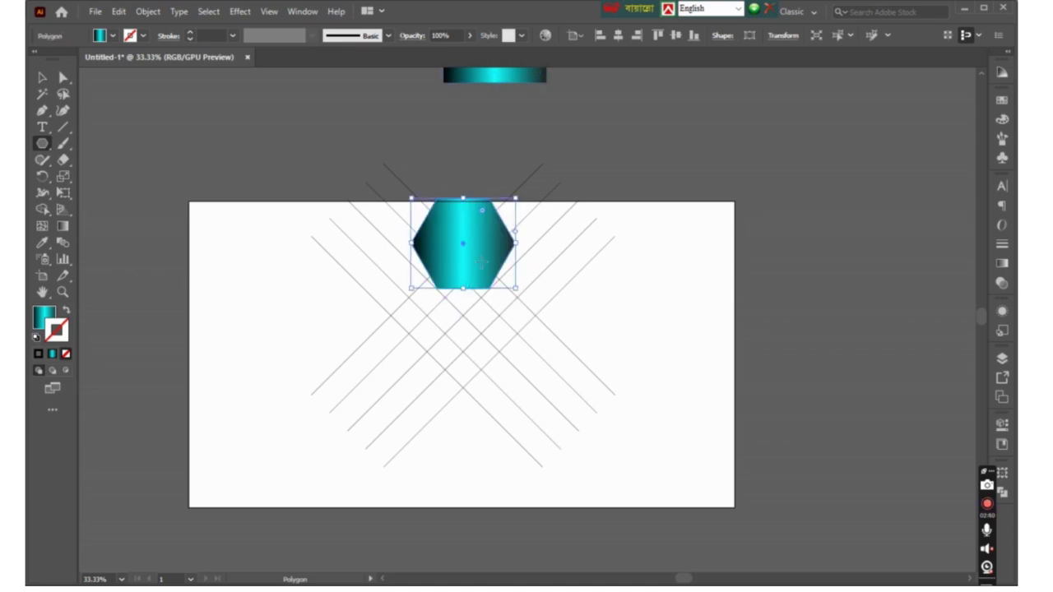
pyautogui.moveTo(519, 194); pyautogui.dragTo(547, 304)
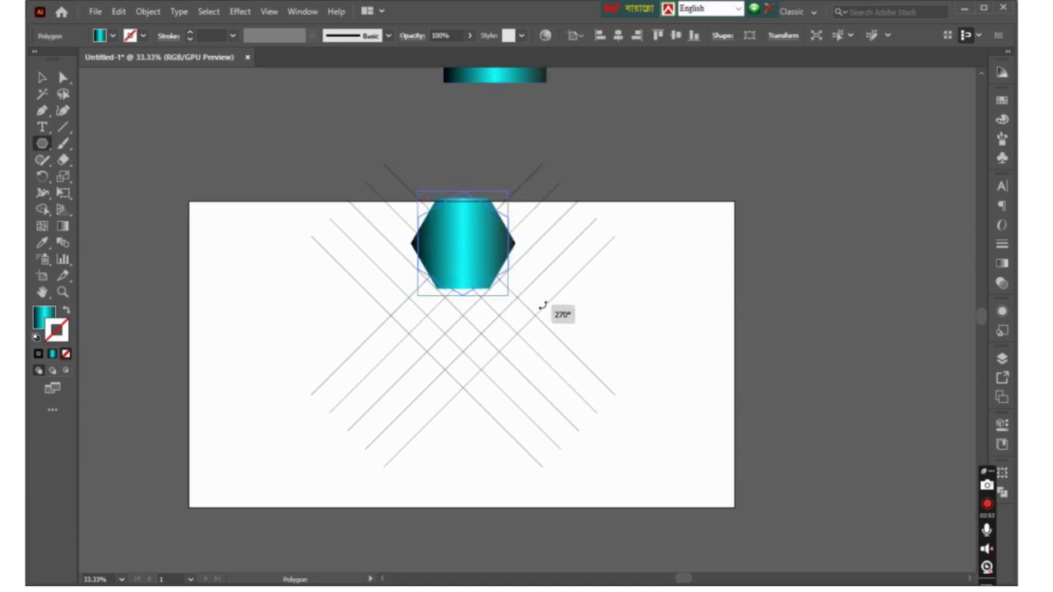
pyautogui.moveTo(482, 249); pyautogui.dragTo(482, 298)
# Align the hexagon's top and bottom corners with the line crossings.
pyautogui.click(484, 267)
pyautogui.click(518, 353)
pyautogui.click(523, 318)
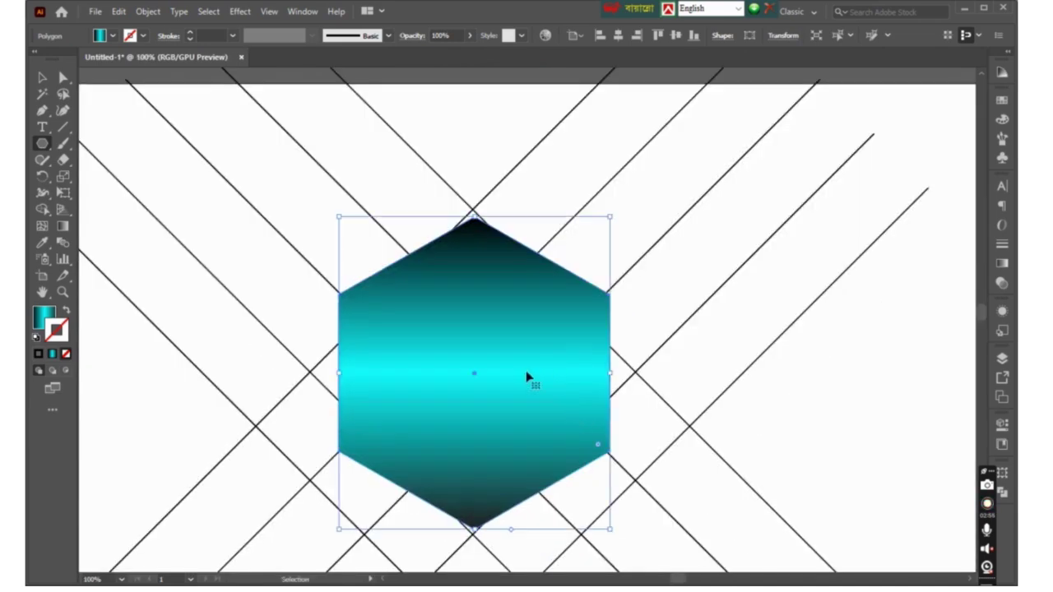
pyautogui.moveTo(529, 375)
pyautogui.mouseDown()
pyautogui.moveTo(486, 425)
pyautogui.moveTo(489, 464)
pyautogui.mouseUp()
pyautogui.hotkey('ctrl', '-')
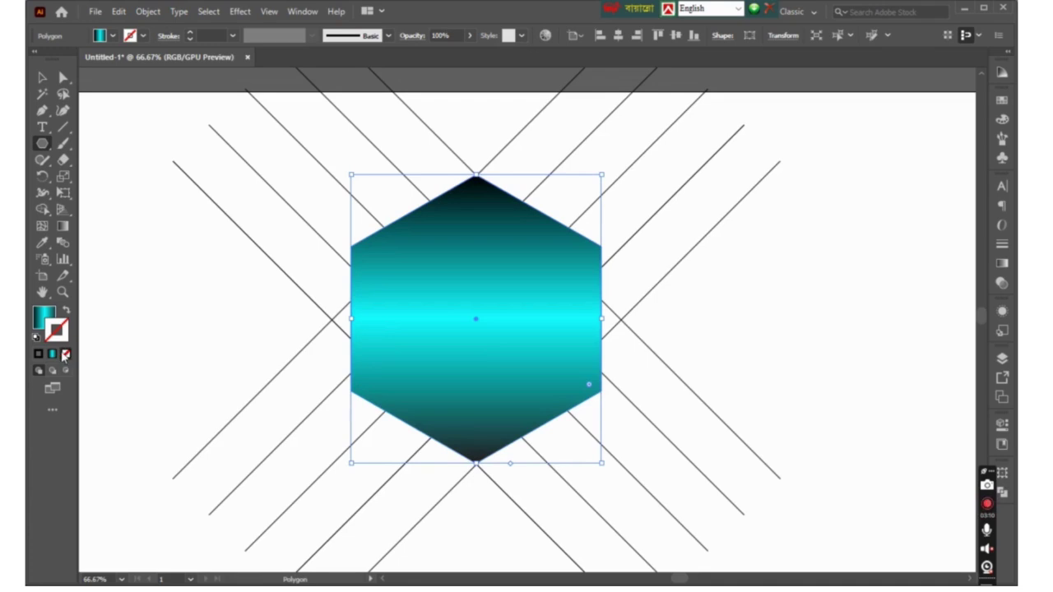
# Give the hexagon no fill and a black stroke, then select all lines and the hexagon.
pyautogui.click(43, 316)
pyautogui.click(66, 353)
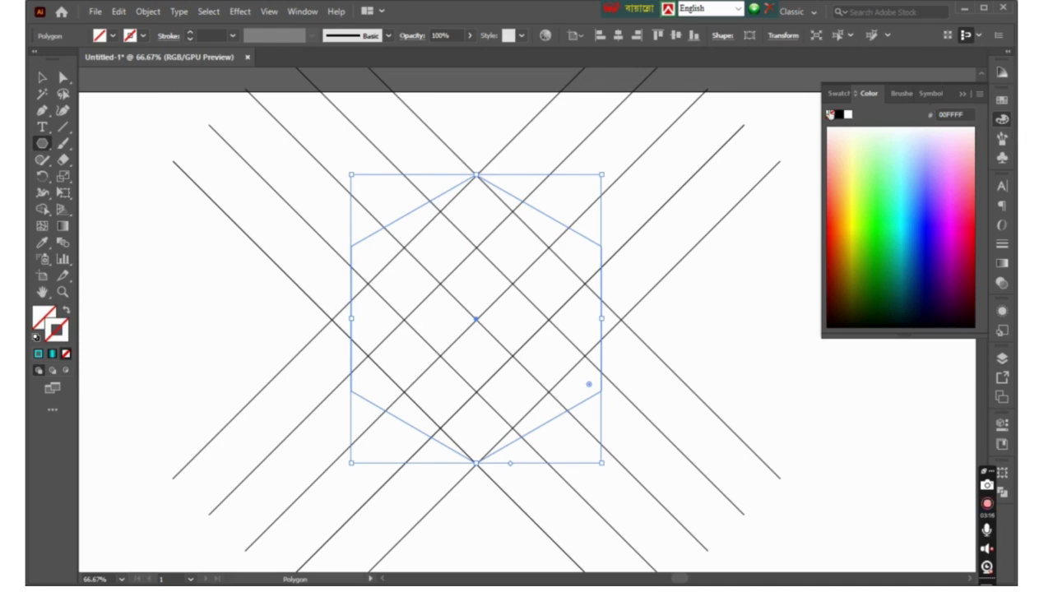
pyautogui.click(839, 114)
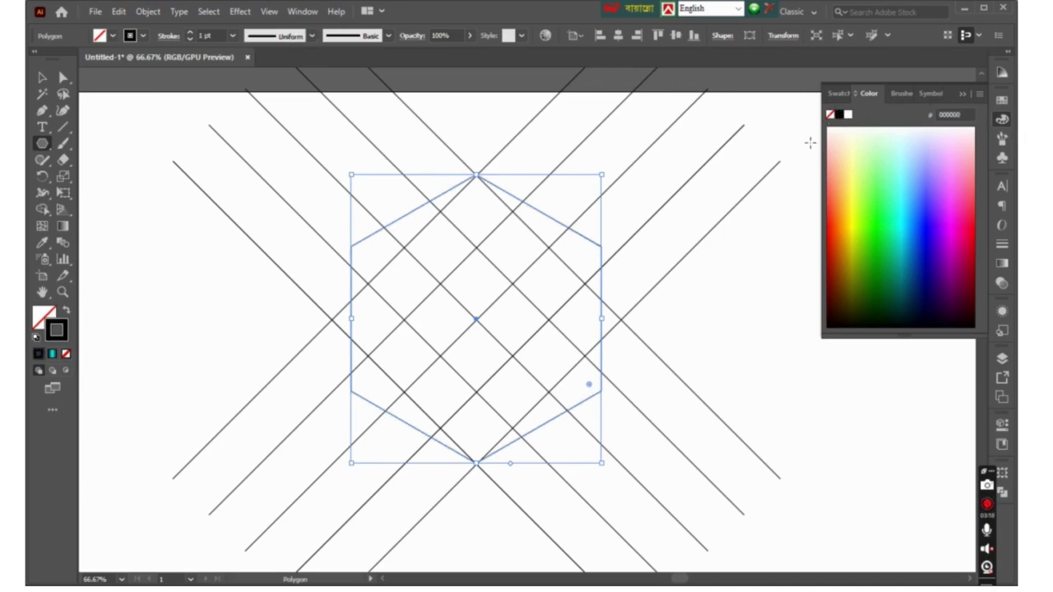
pyautogui.keyDown('ctrl'); pyautogui.click(739, 345); pyautogui.keyUp('ctrl')
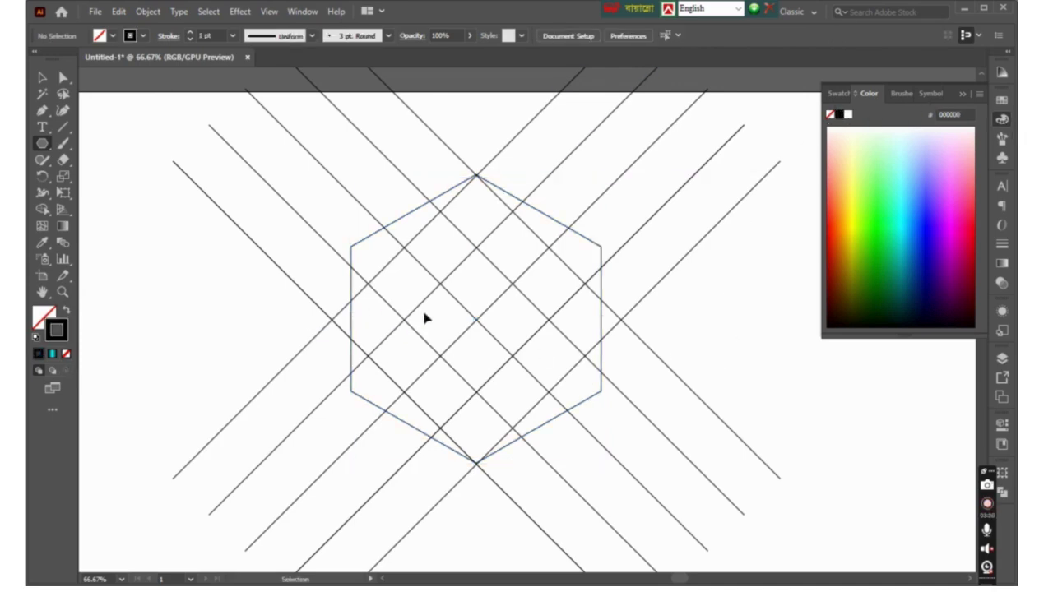
pyautogui.hotkey('ctrl', '-')
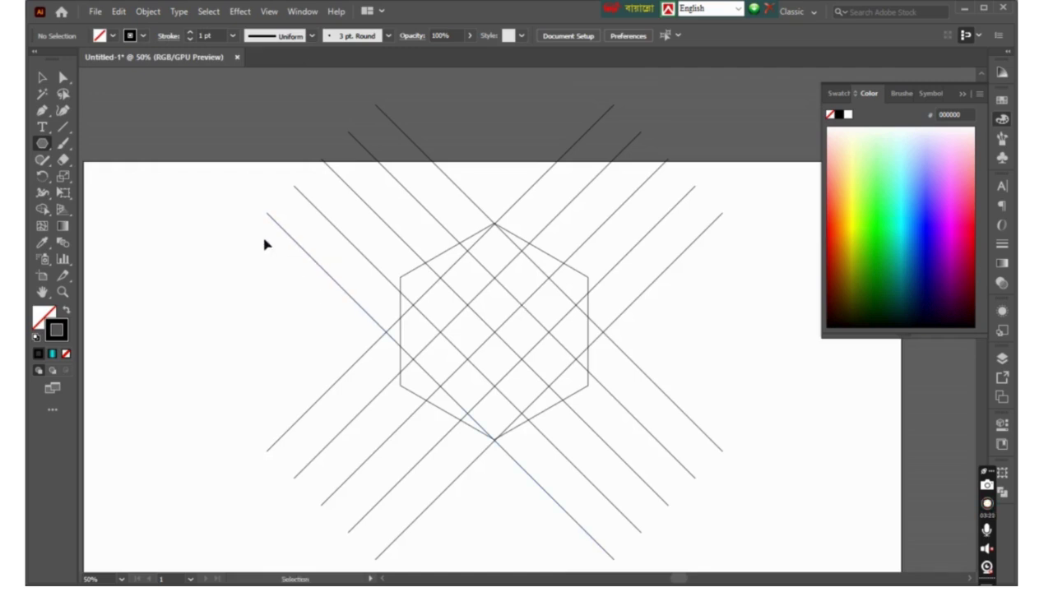
pyautogui.moveTo(237, 177); pyautogui.dragTo(765, 493)
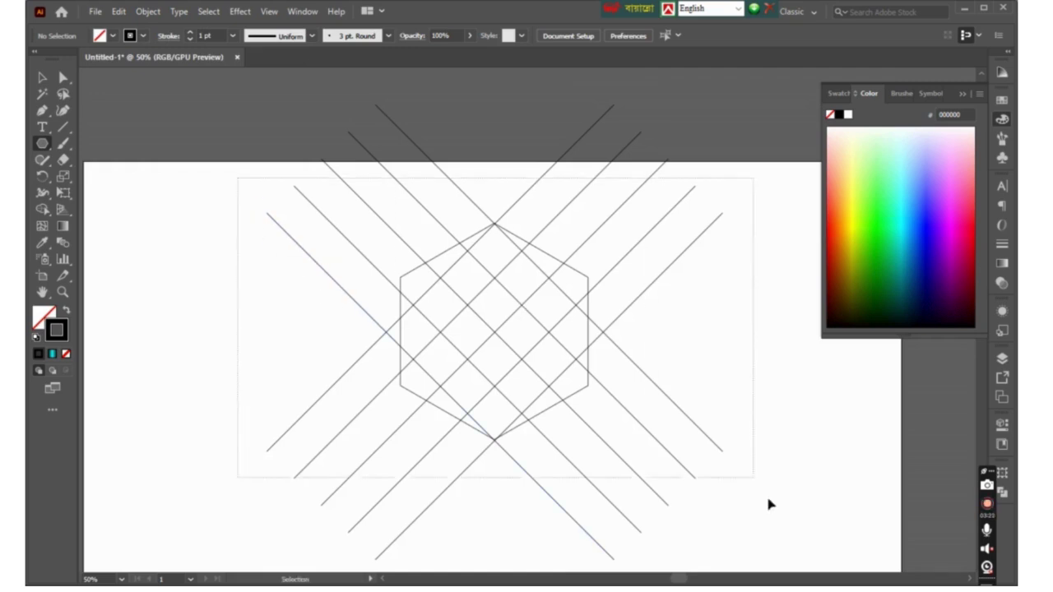
# Merge the top-corner and left regions into one green chevron band with Shape Builder.
pyautogui.click(43, 211)
pyautogui.click(41, 316)
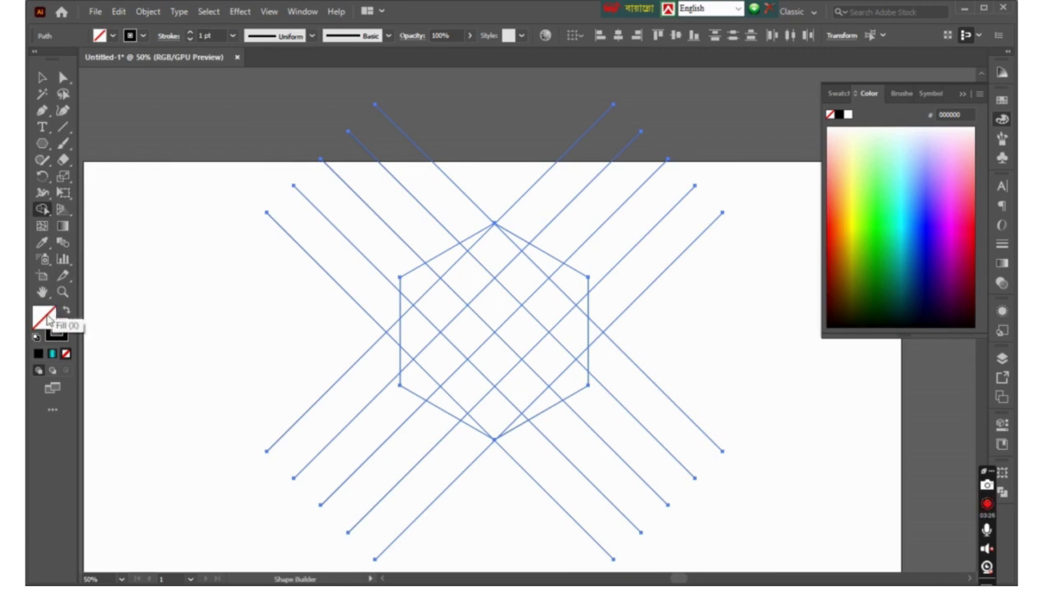
pyautogui.click(875, 186)
pyautogui.hotkey('ctrl', '+')
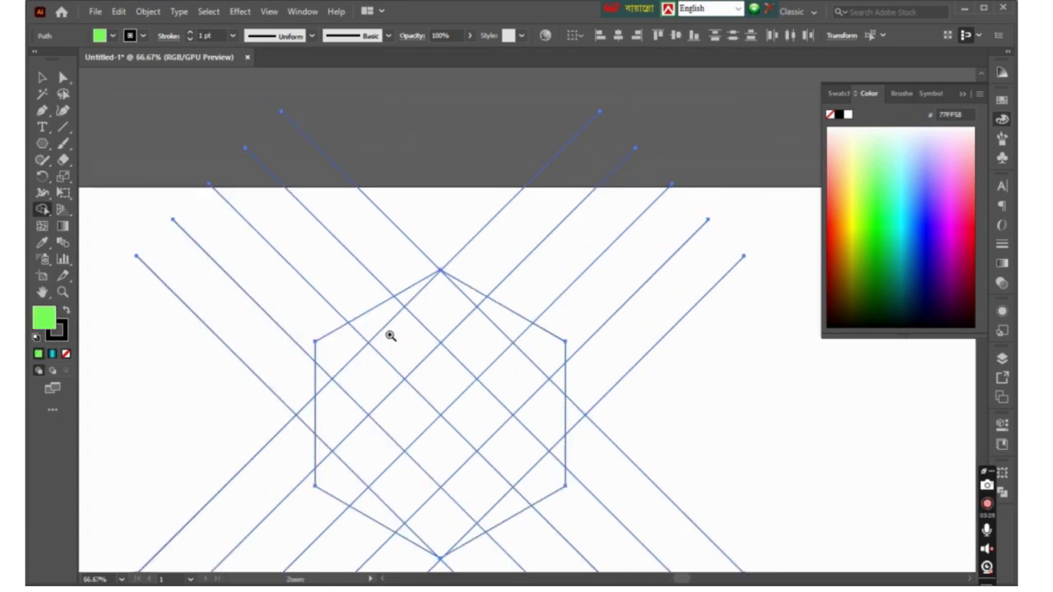
pyautogui.click(390, 311)
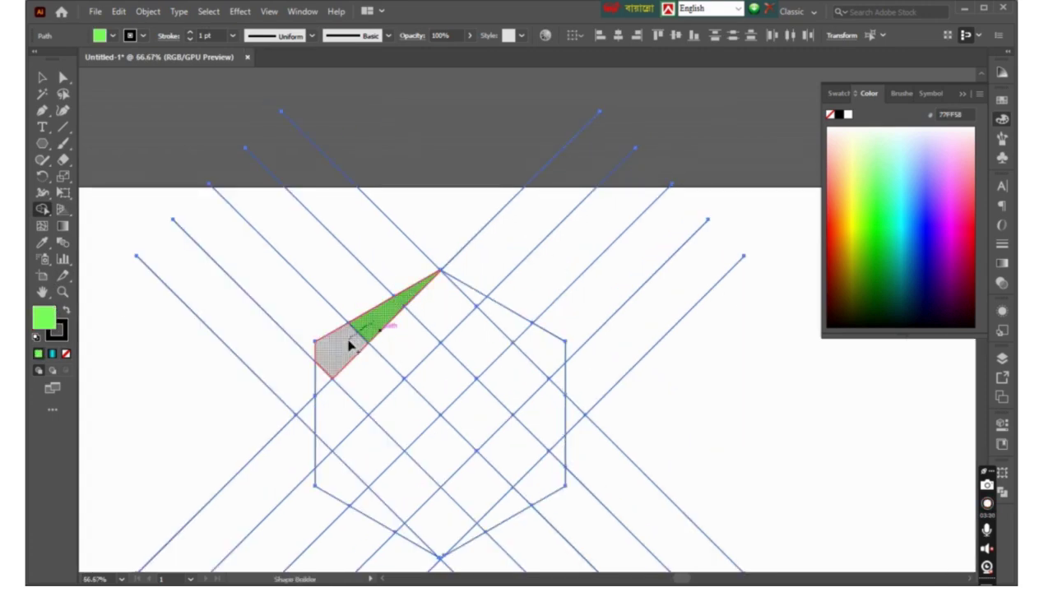
pyautogui.click(350, 343)
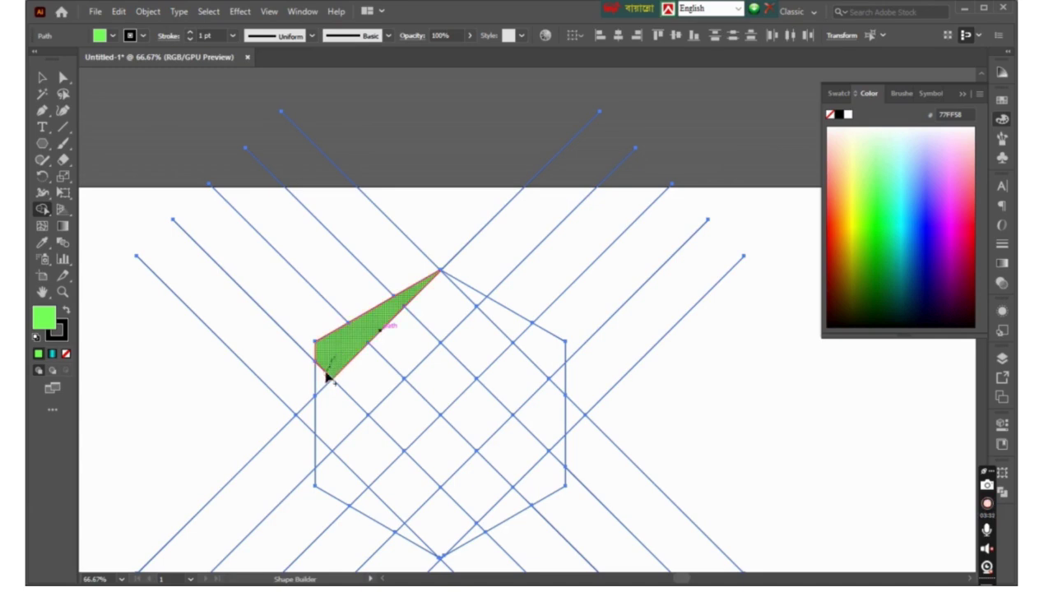
pyautogui.click(329, 397)
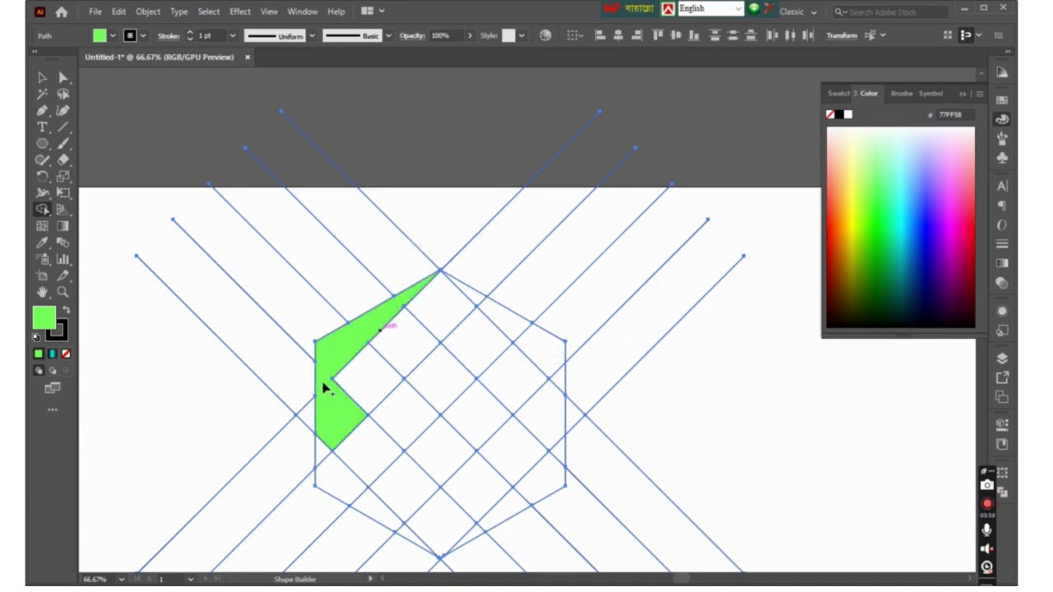
pyautogui.moveTo(322, 387); pyautogui.dragTo(413, 497)
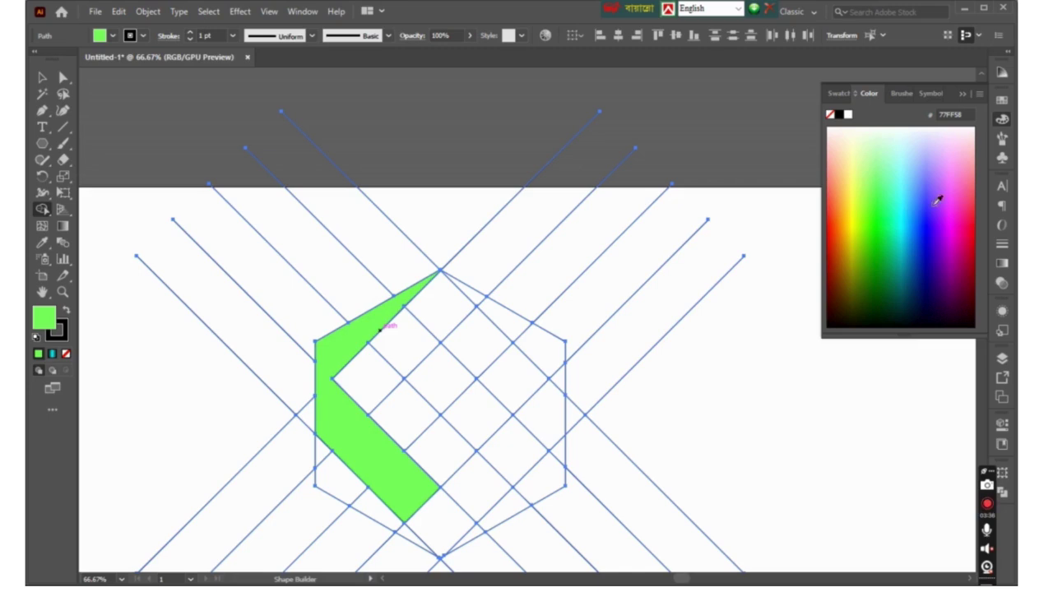
# Merge the lower-left and bottom regions into a purple band.
pyautogui.click(940, 239)
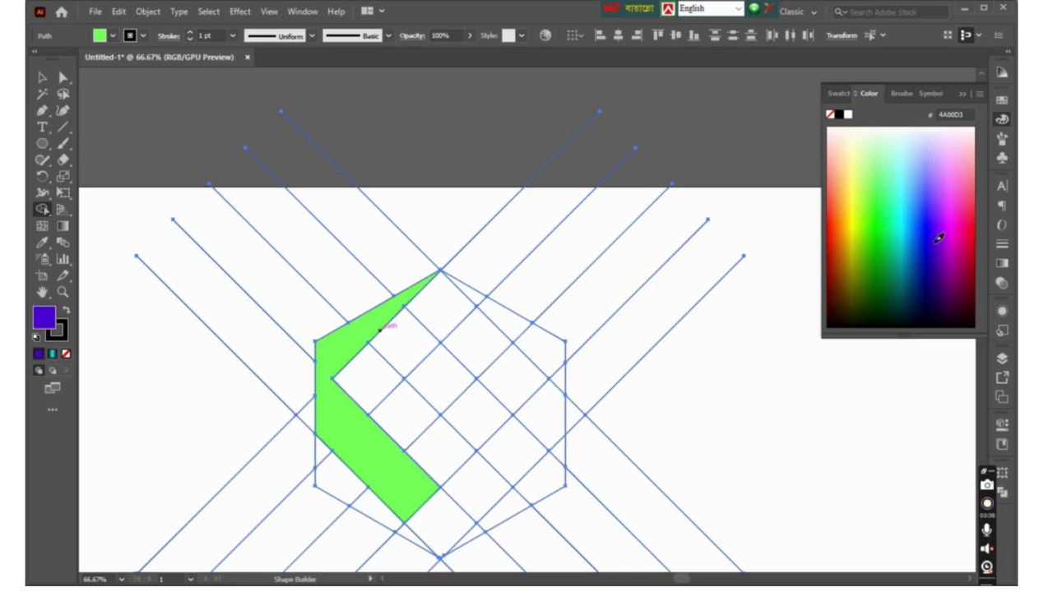
pyautogui.click(333, 469)
pyautogui.moveTo(355, 492)
pyautogui.mouseDown()
pyautogui.moveTo(369, 504)
pyautogui.moveTo(472, 507)
pyautogui.moveTo(534, 461)
pyautogui.mouseUp()
# Merge the lower-right and right regions into a yellow band extending upward.
pyautogui.click(852, 190)
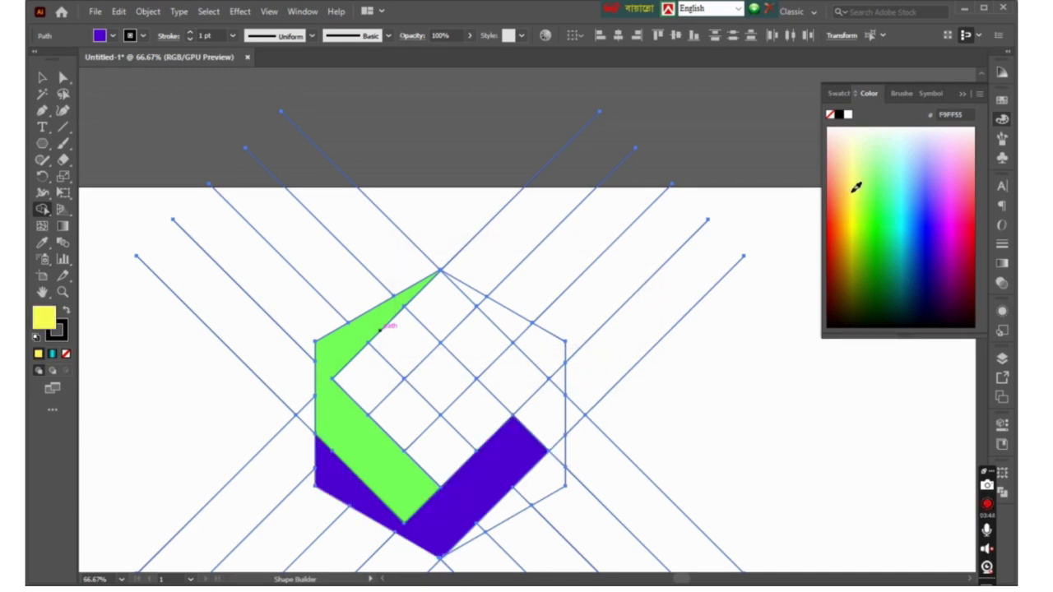
pyautogui.moveTo(516, 510); pyautogui.dragTo(483, 534)
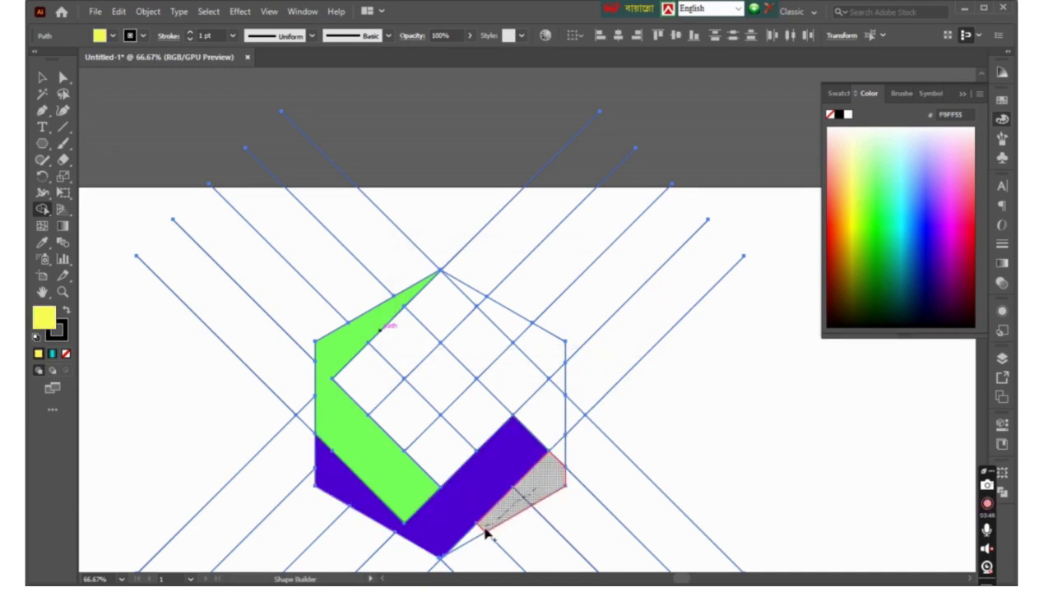
pyautogui.click(558, 449)
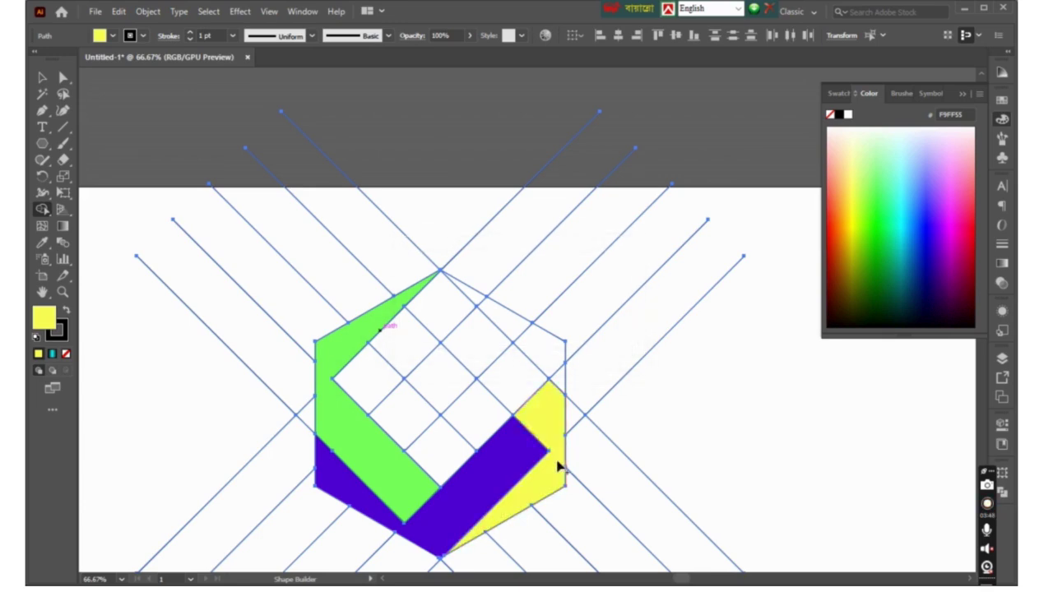
pyautogui.moveTo(556, 440); pyautogui.dragTo(481, 352)
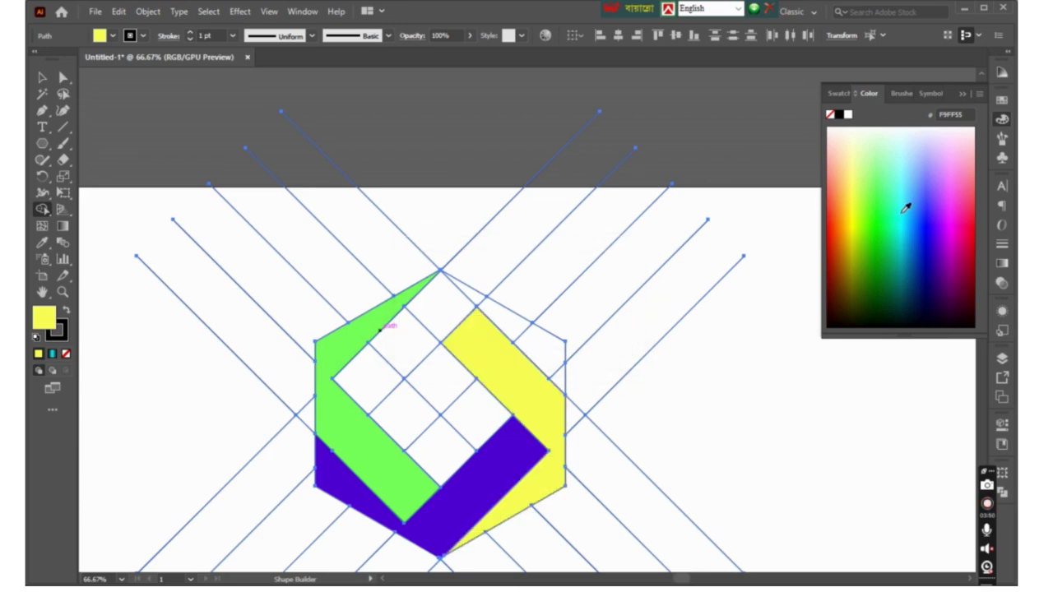
# Merge the top regions into a red band reaching toward the right corner.
pyautogui.click(973, 235)
pyautogui.moveTo(458, 305); pyautogui.dragTo(415, 347)
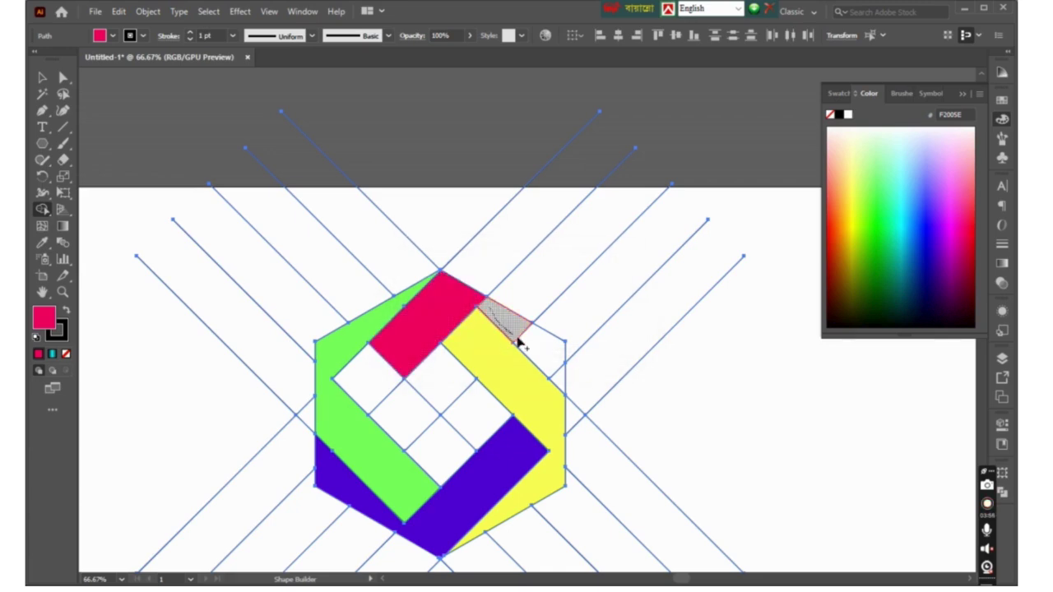
pyautogui.moveTo(518, 341); pyautogui.dragTo(553, 375)
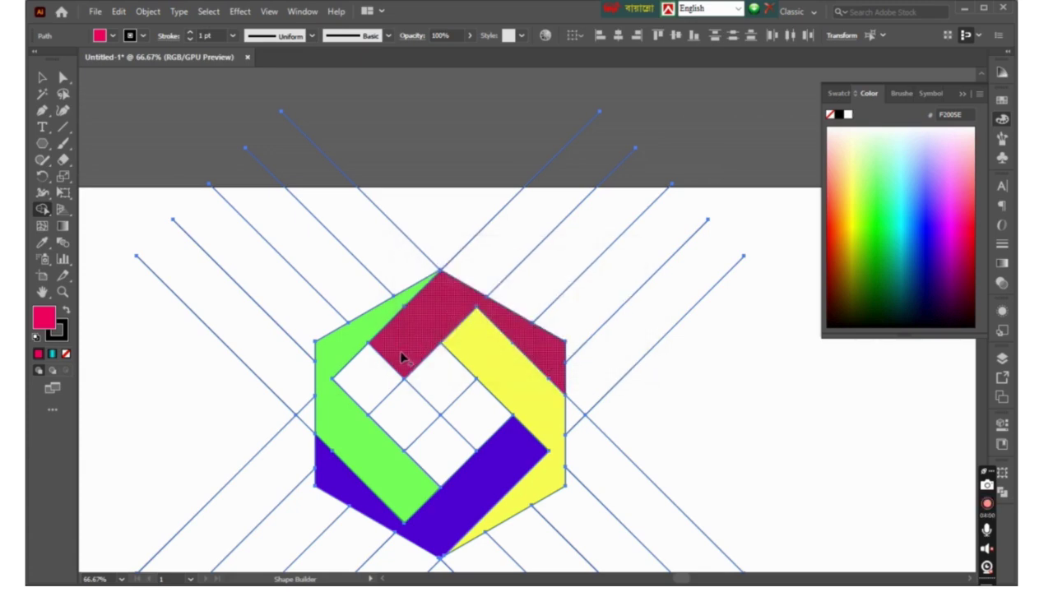
# Select the four coloured hexagon pieces and cut them out of the drawing.
pyautogui.press('v')
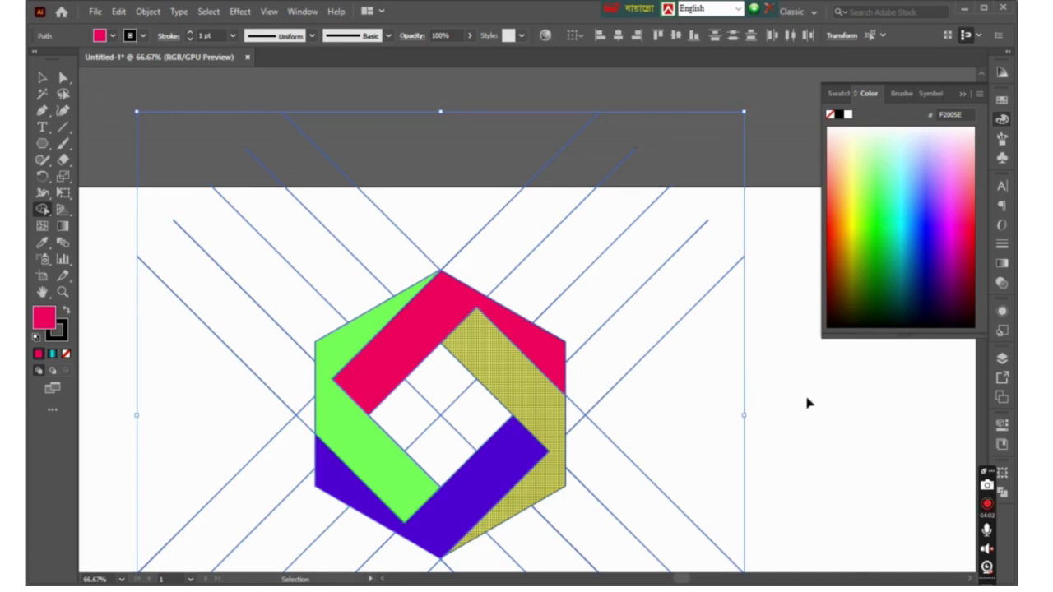
pyautogui.click(807, 403)
pyautogui.scroll(-1, 514, 345)
pyautogui.scroll(-1, 463, 306)
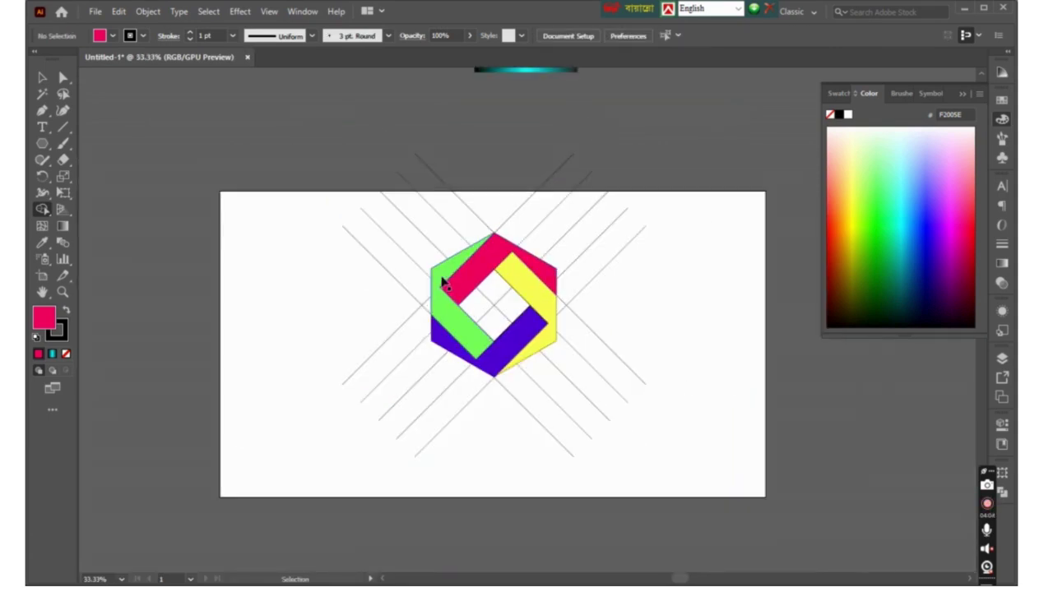
pyautogui.click(442, 282)
pyautogui.keyDown('shift'); pyautogui.click(535, 282); pyautogui.keyUp('shift')
pyautogui.keyDown('shift'); pyautogui.click(527, 339); pyautogui.keyUp('shift')
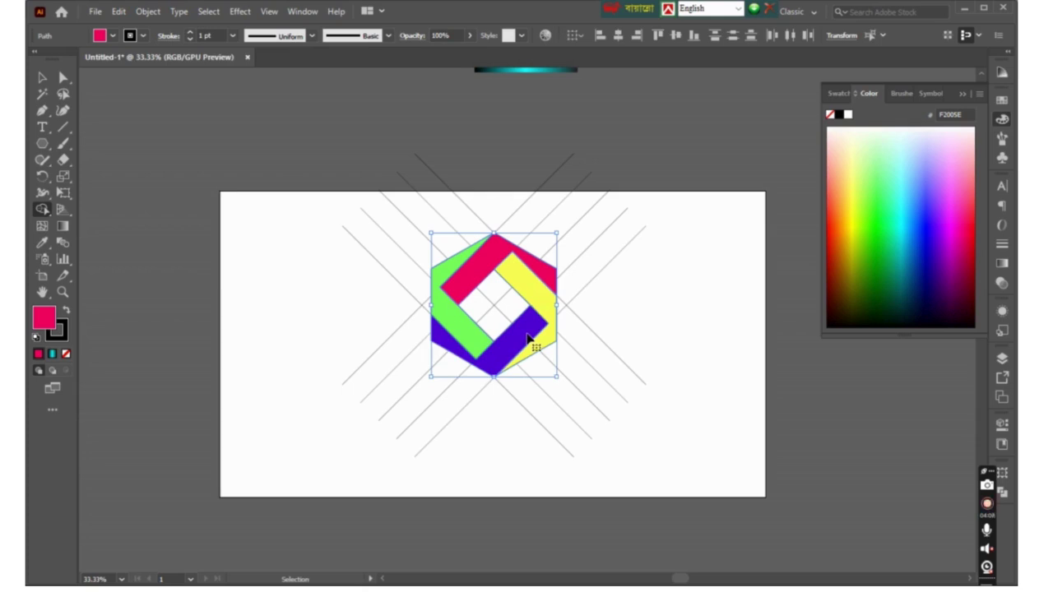
pyautogui.press('Delete')
# Delete all remaining guide lines, then paste the hexagon back and move it into place.
pyautogui.scroll(-1, 618, 363)
pyautogui.moveTo(277, 195); pyautogui.dragTo(566, 393)
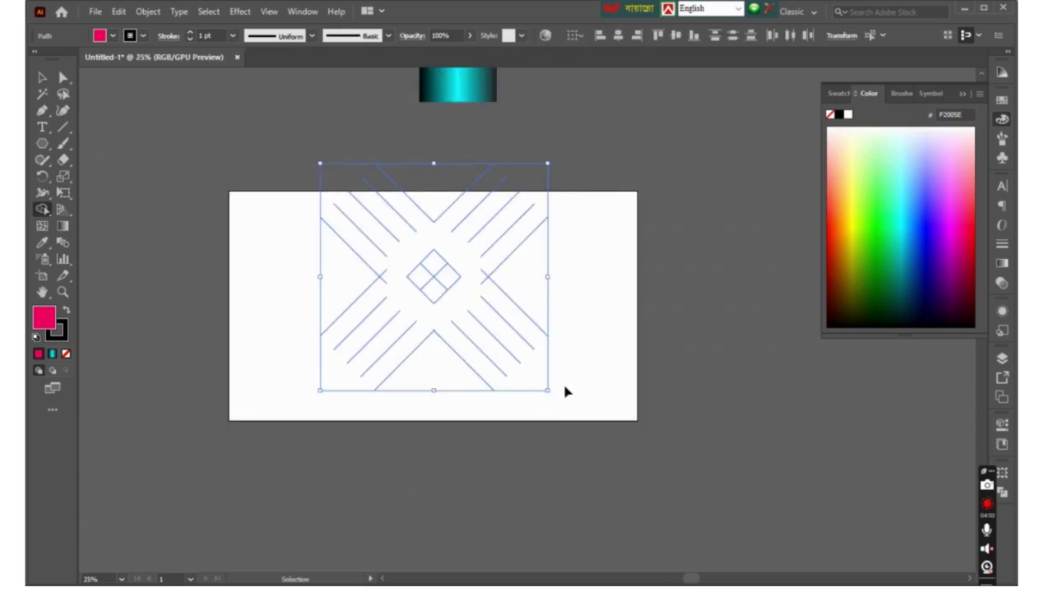
pyautogui.press('Delete')
pyautogui.hotkey('ctrl', 'v')
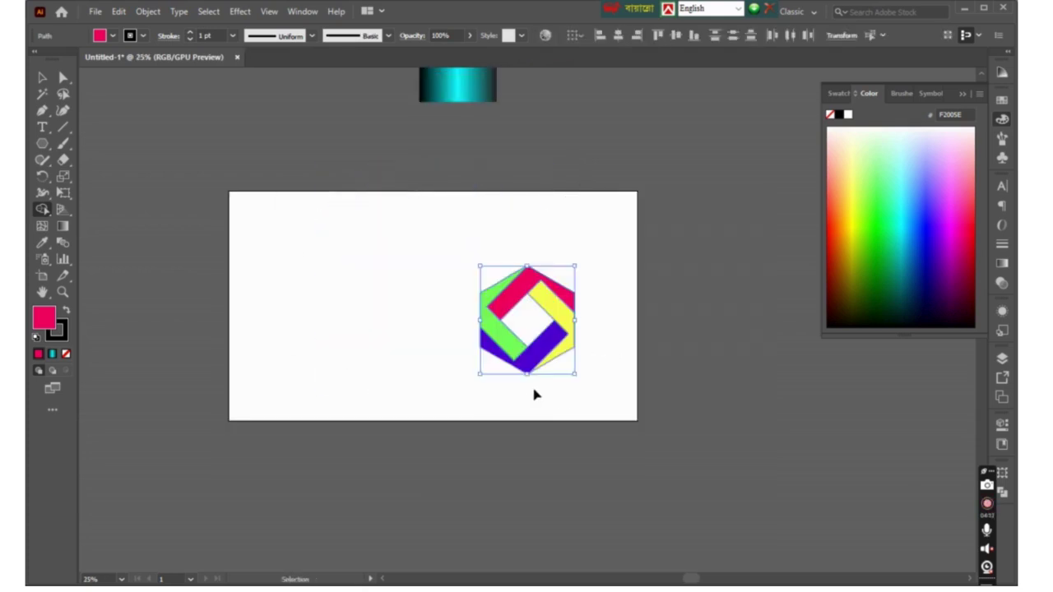
pyautogui.scroll(1, 515, 282)
pyautogui.moveTo(531, 353); pyautogui.dragTo(444, 304)
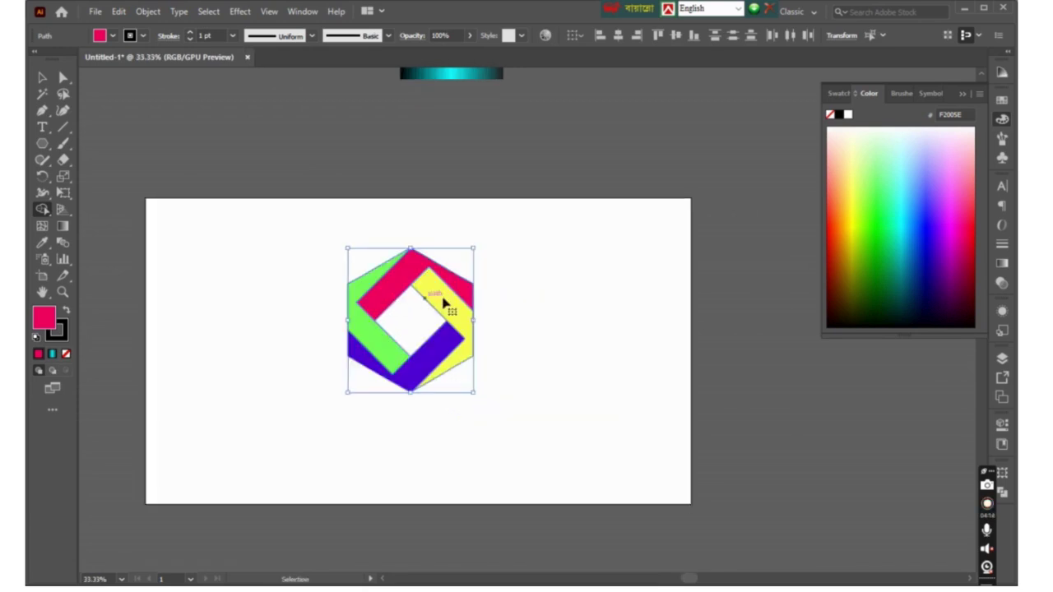
pyautogui.hotkey('ctrl', '+')
pyautogui.hotkey('ctrl', '+')
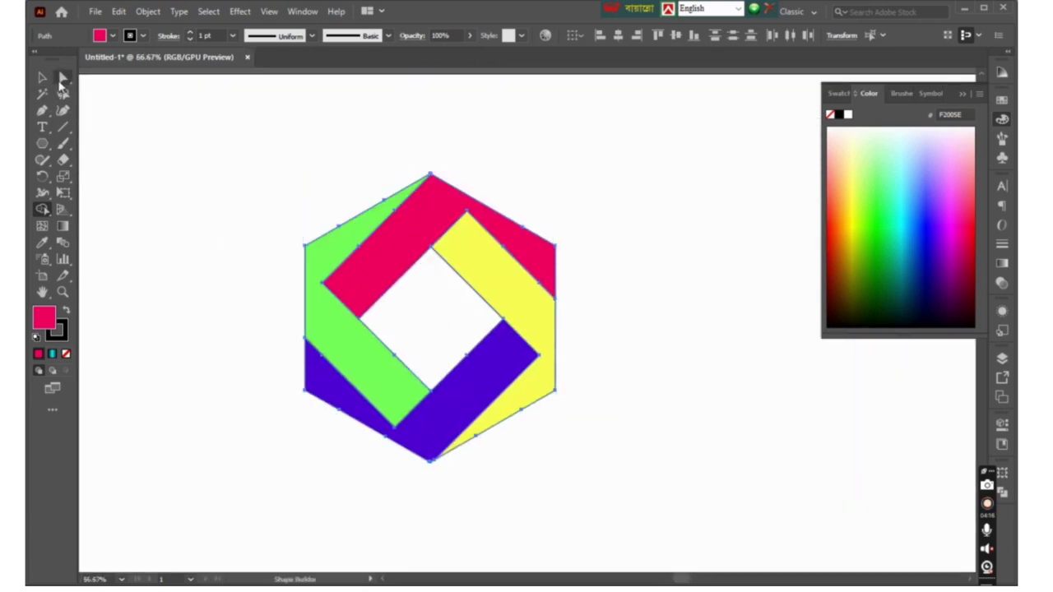
# Round all band corners to about 43.87 px with the live corner widgets.
pyautogui.click(62, 79)
pyautogui.moveTo(255, 170); pyautogui.dragTo(628, 519)
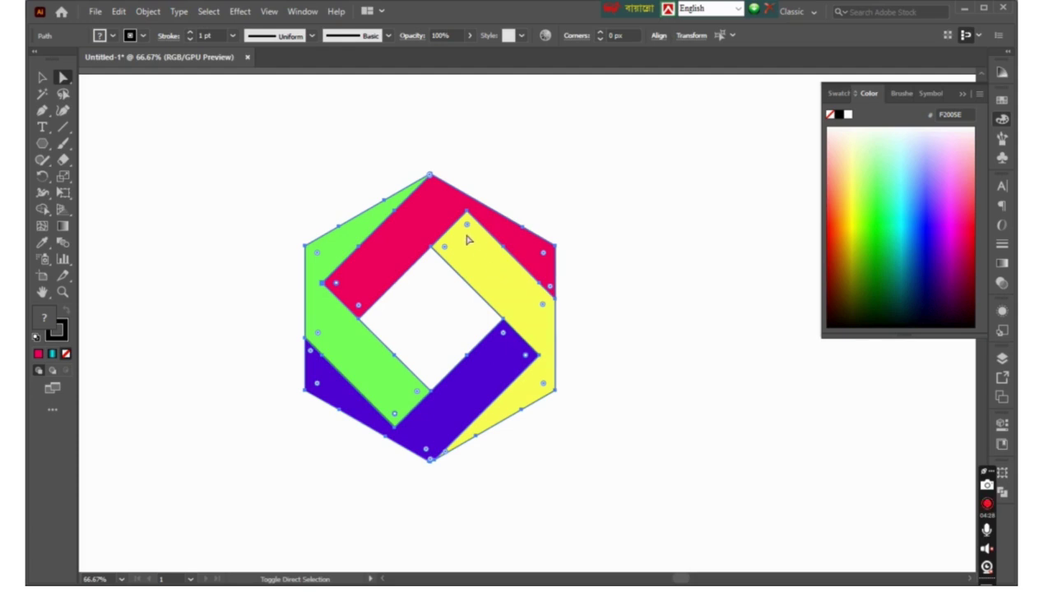
pyautogui.moveTo(467, 227); pyautogui.dragTo(467, 248)
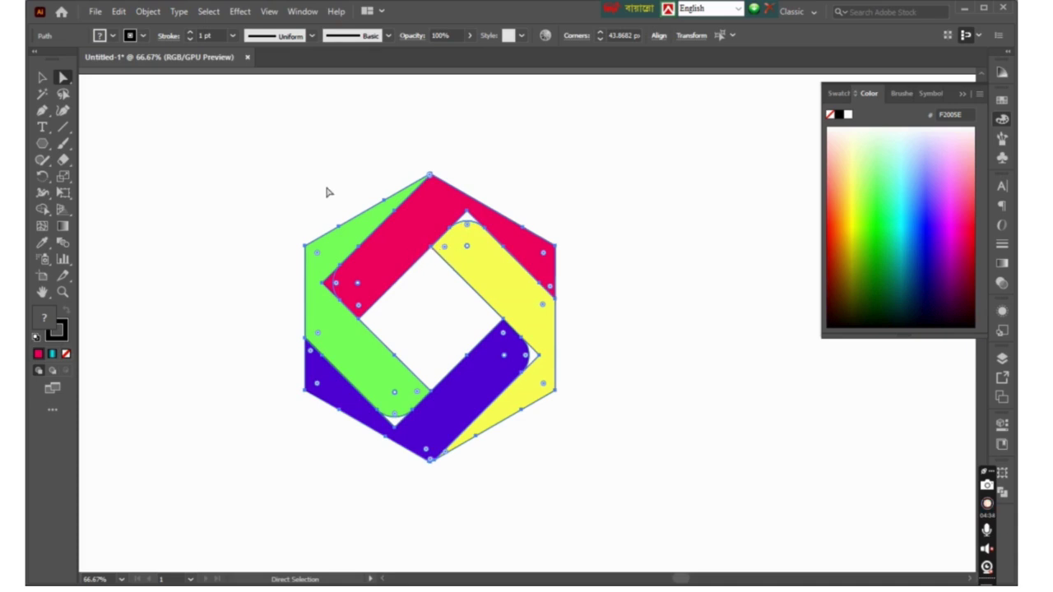
# Merge the pieces of the top red band with Shape Builder.
pyautogui.click(42, 209)
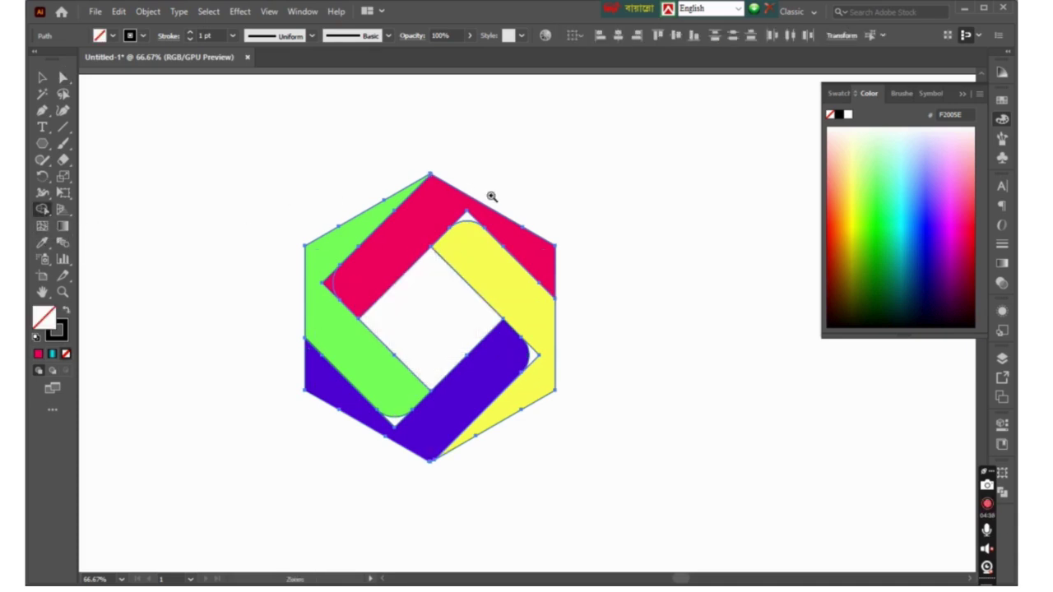
pyautogui.click(492, 197)
pyautogui.moveTo(389, 253); pyautogui.dragTo(631, 567)
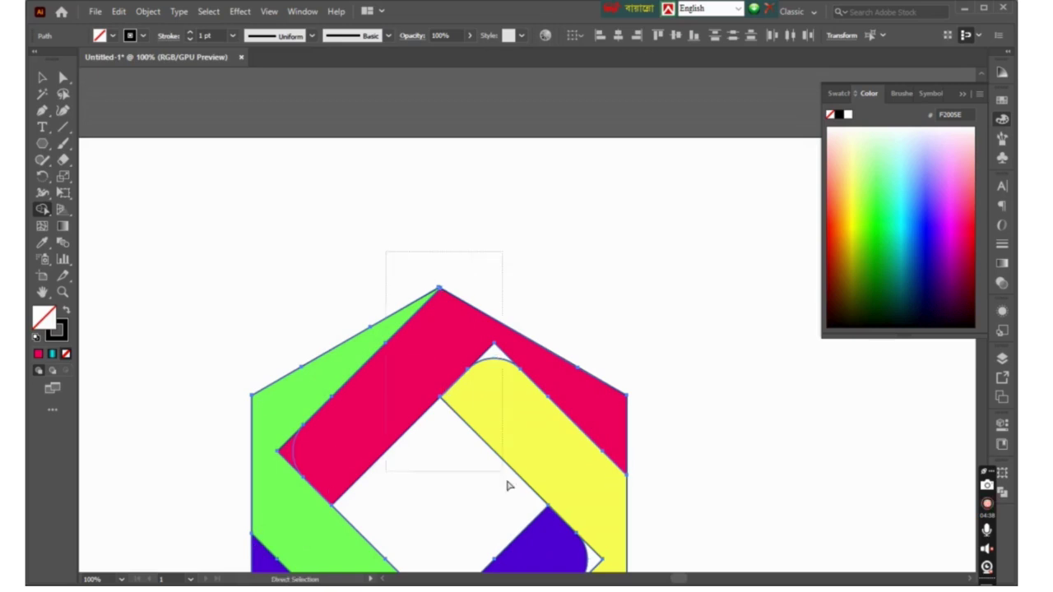
pyautogui.click(493, 352)
pyautogui.hotkey('ctrl', '-')
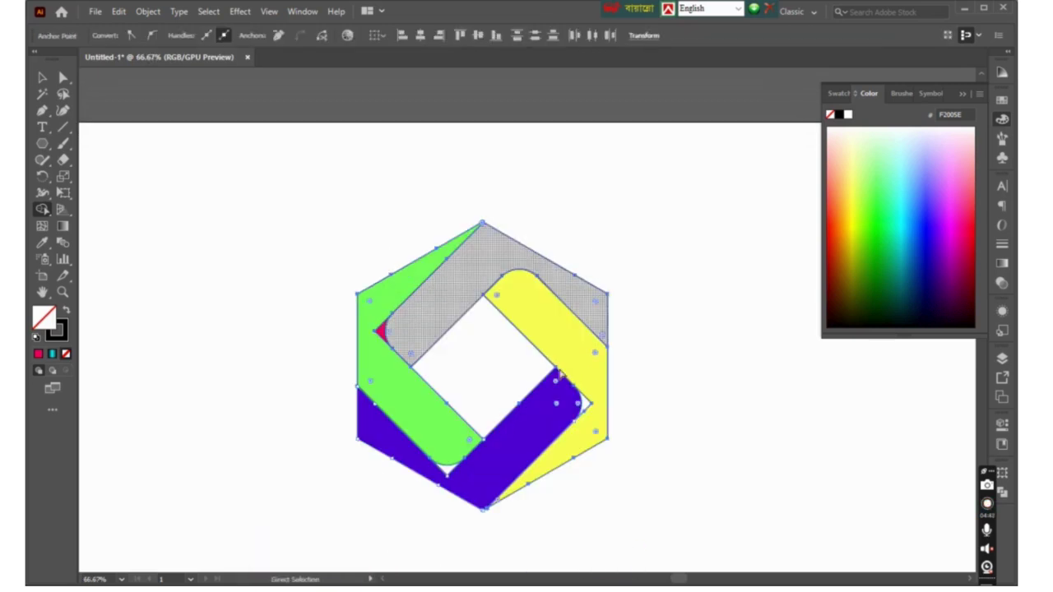
# Merge the top band and fill it mint green, then fill the right band bright green.
pyautogui.moveTo(560, 374); pyautogui.dragTo(665, 419)
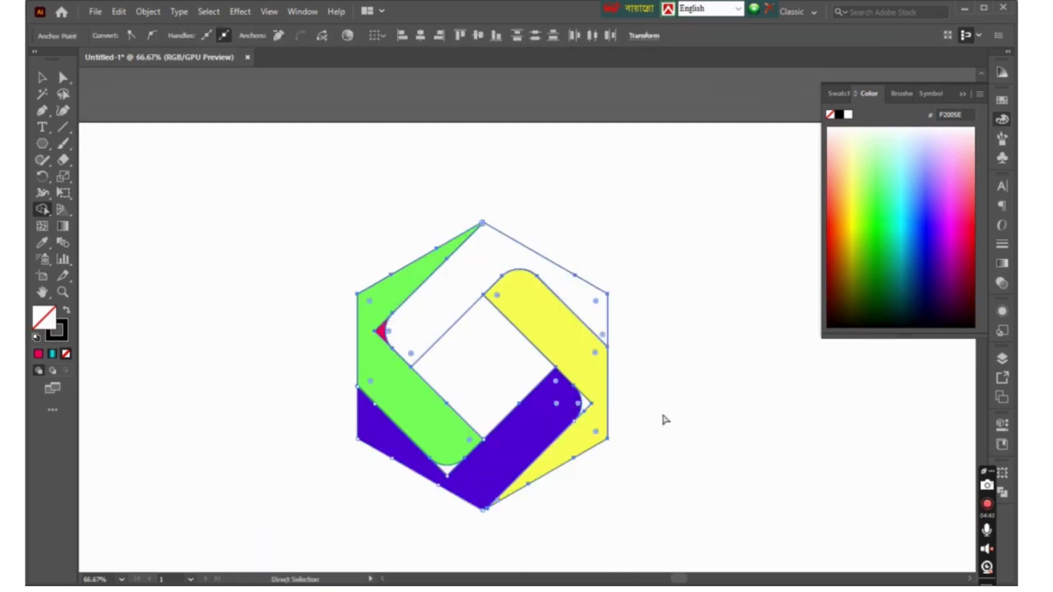
pyautogui.click(890, 211)
pyautogui.click(496, 252)
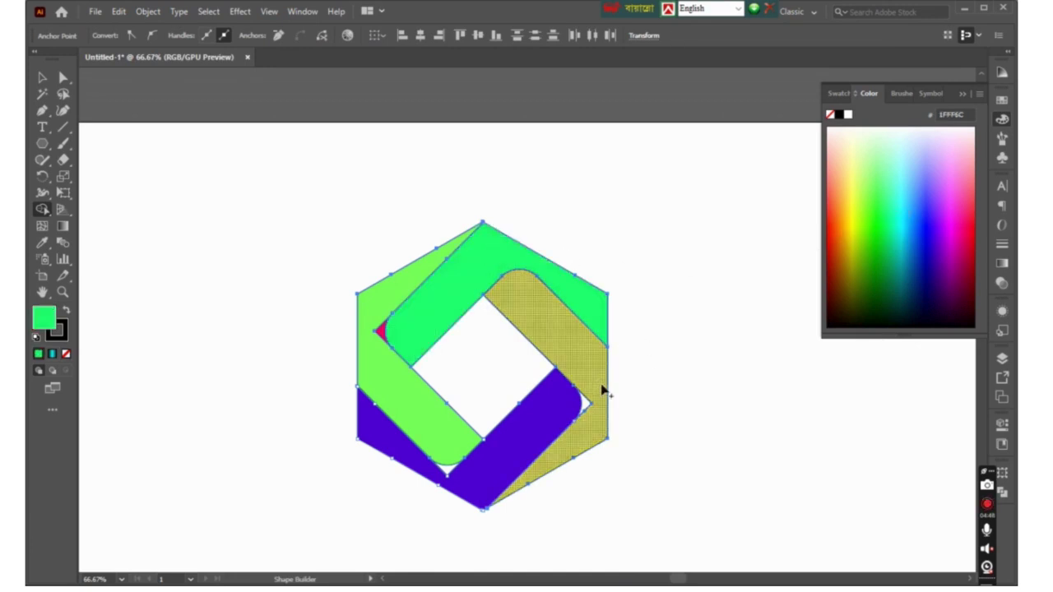
pyautogui.click(875, 209)
pyautogui.click(587, 407)
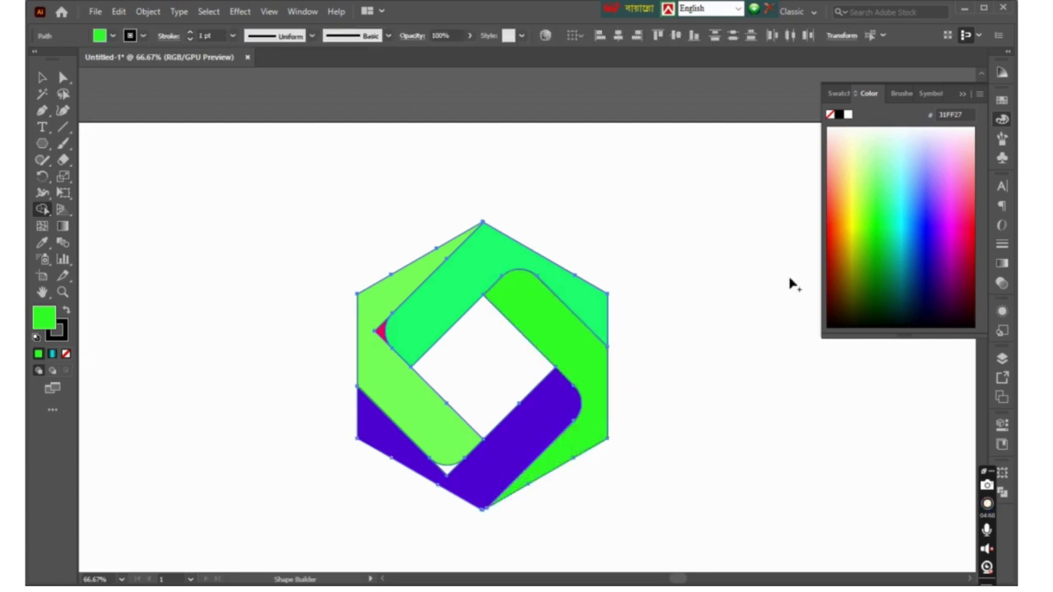
# Fill the bottom band pink and the left band peach, then deselect the artwork.
pyautogui.click(962, 204)
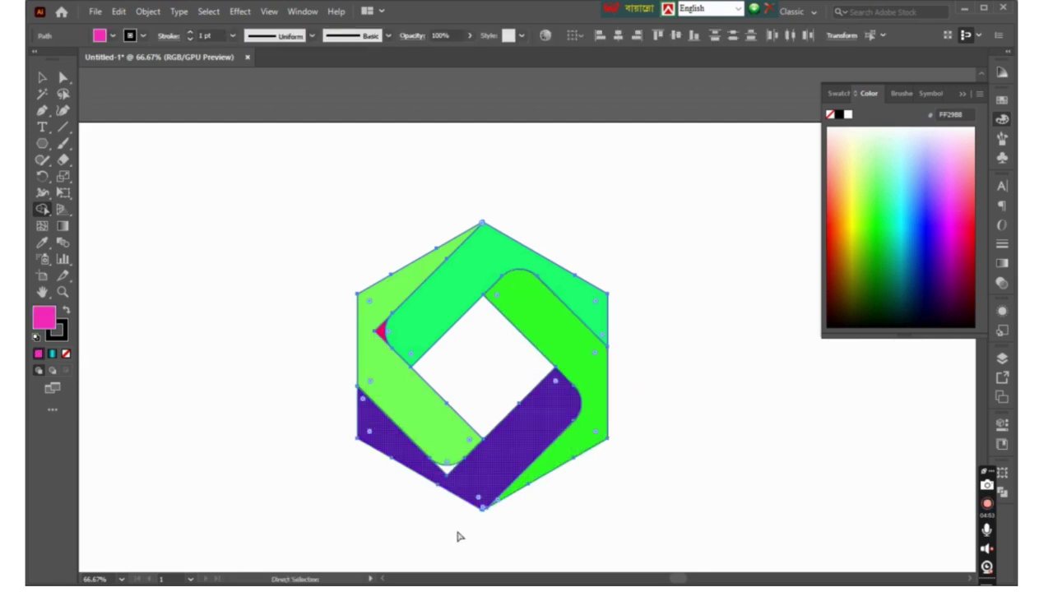
pyautogui.click(442, 476)
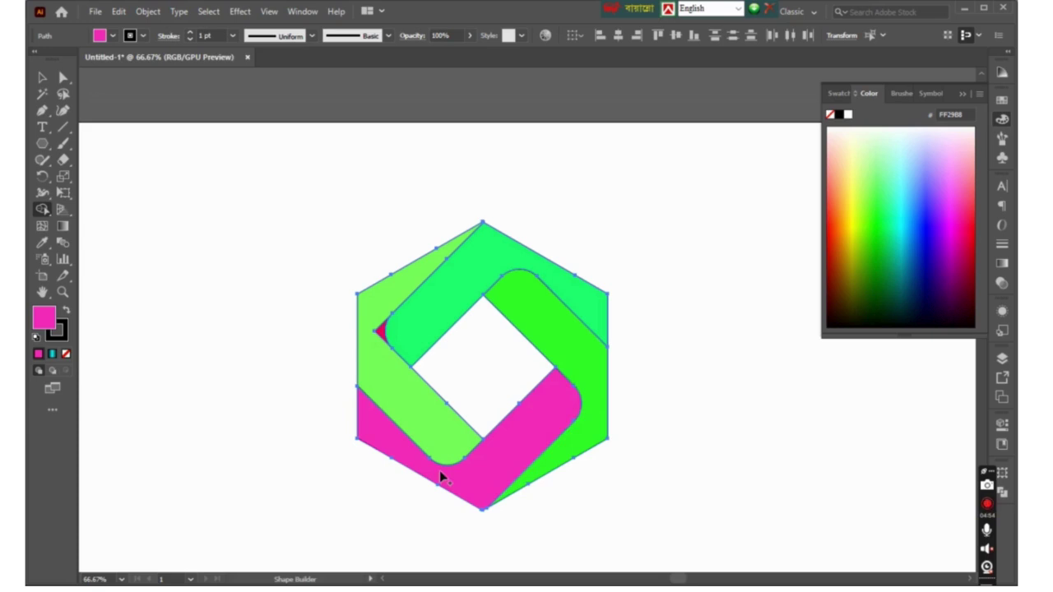
pyautogui.click(832, 169)
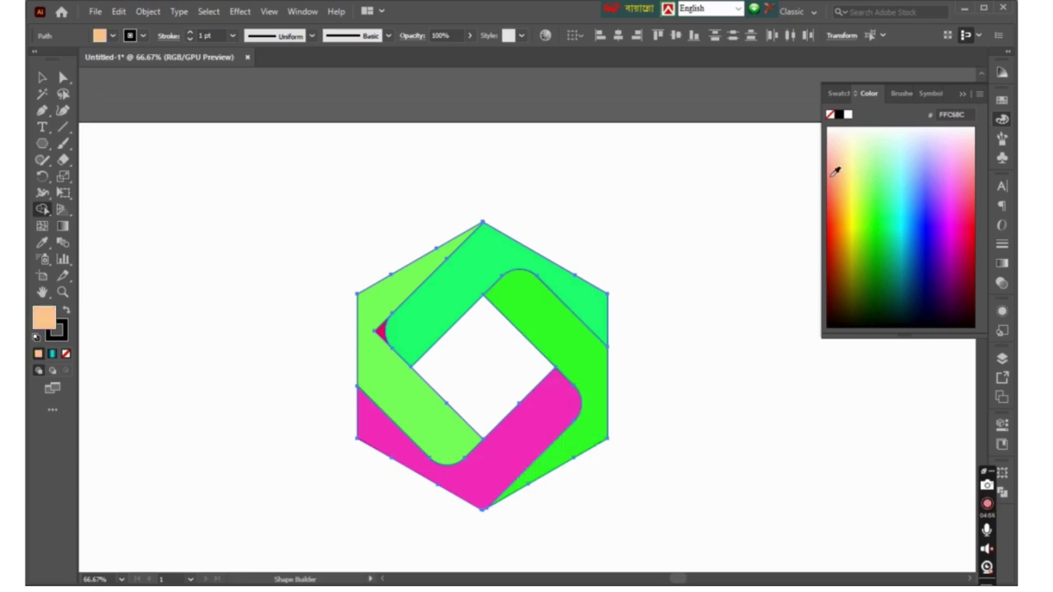
pyautogui.click(380, 342)
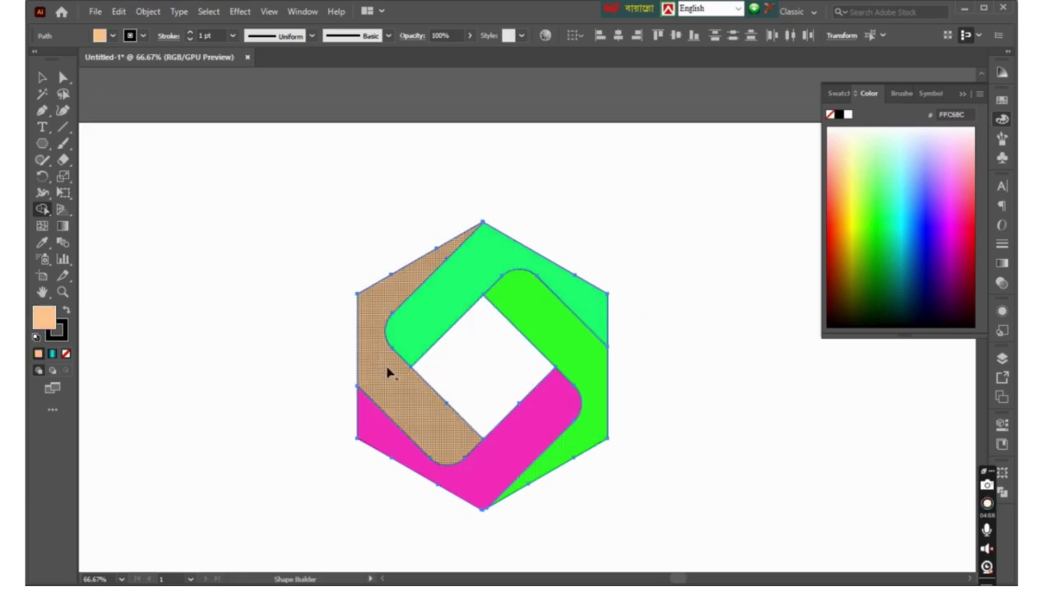
pyautogui.keyDown('ctrl'); pyautogui.click(315, 347); pyautogui.keyUp('ctrl')
# Inspect the recoloured hexagon up close, then select the whole logo and activate its stroke colour.
pyautogui.click(486, 295)
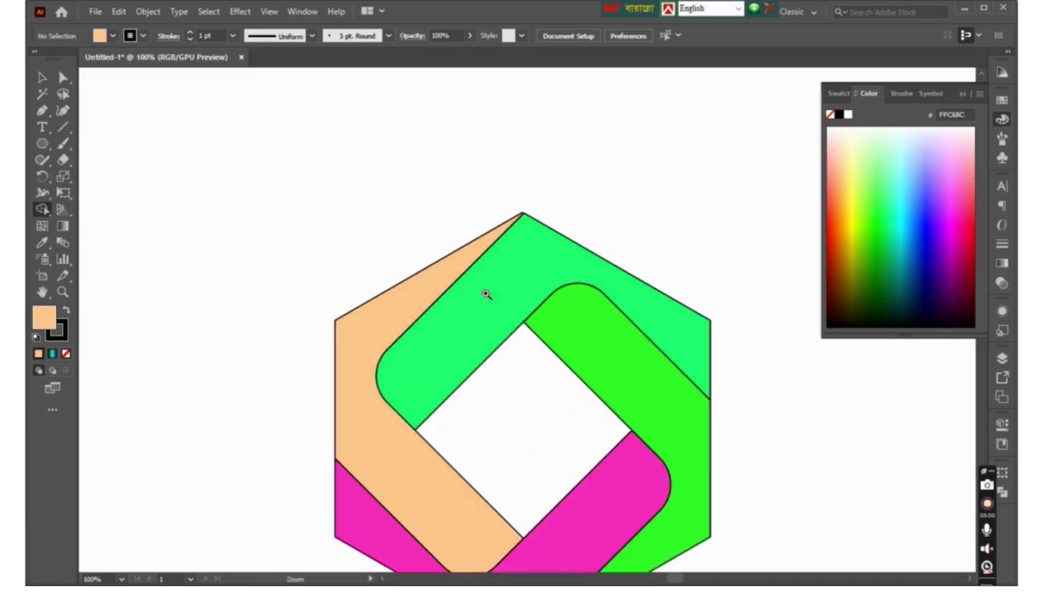
pyautogui.click(592, 269)
pyautogui.keyDown('alt'); pyautogui.click(456, 399); pyautogui.keyUp('alt')
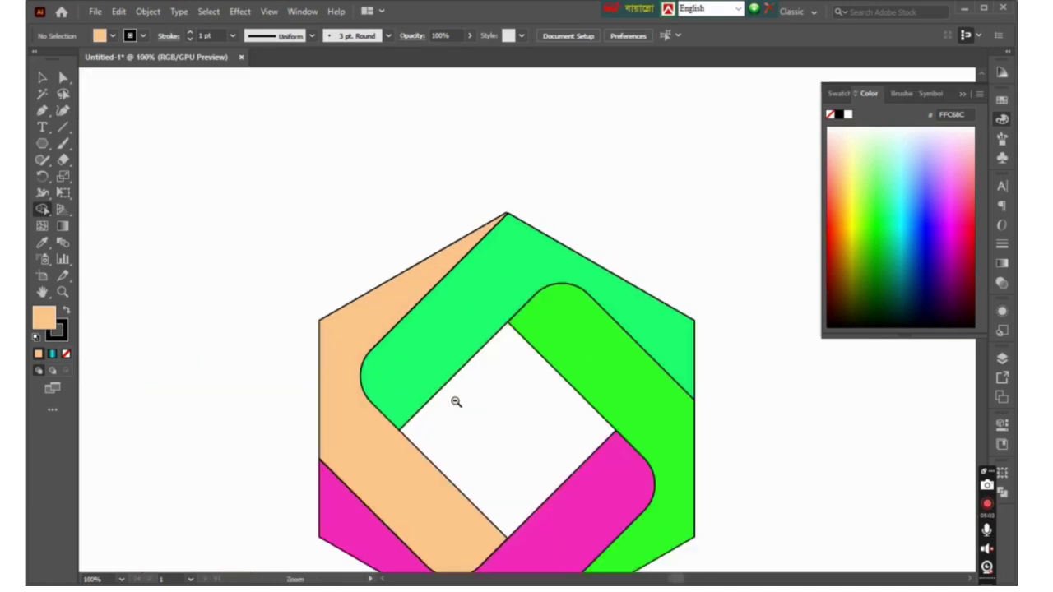
pyautogui.keyDown('alt'); pyautogui.click(507, 410); pyautogui.keyUp('alt')
pyautogui.moveTo(352, 182); pyautogui.dragTo(632, 508)
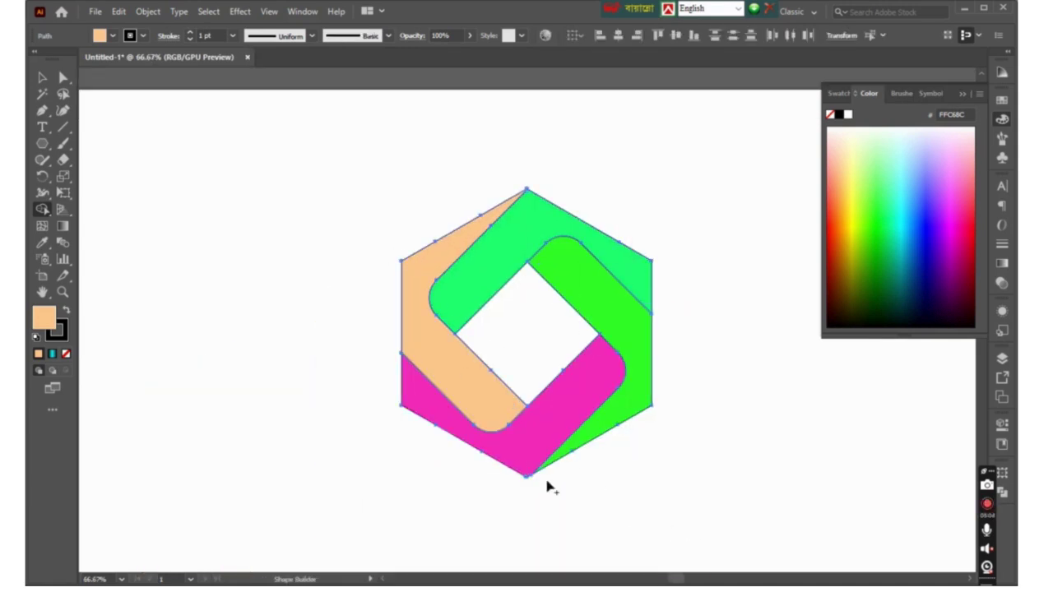
pyautogui.click(60, 335)
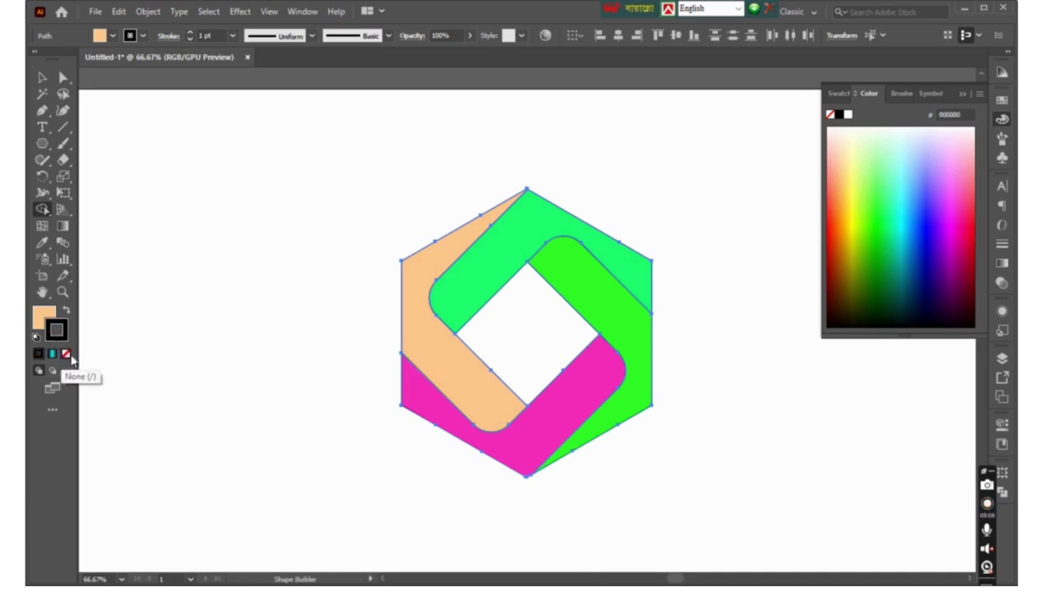
# Select the hexagon's outer corner anchors and round them to about 73.96 px.
pyautogui.press('a')
pyautogui.click(254, 228)
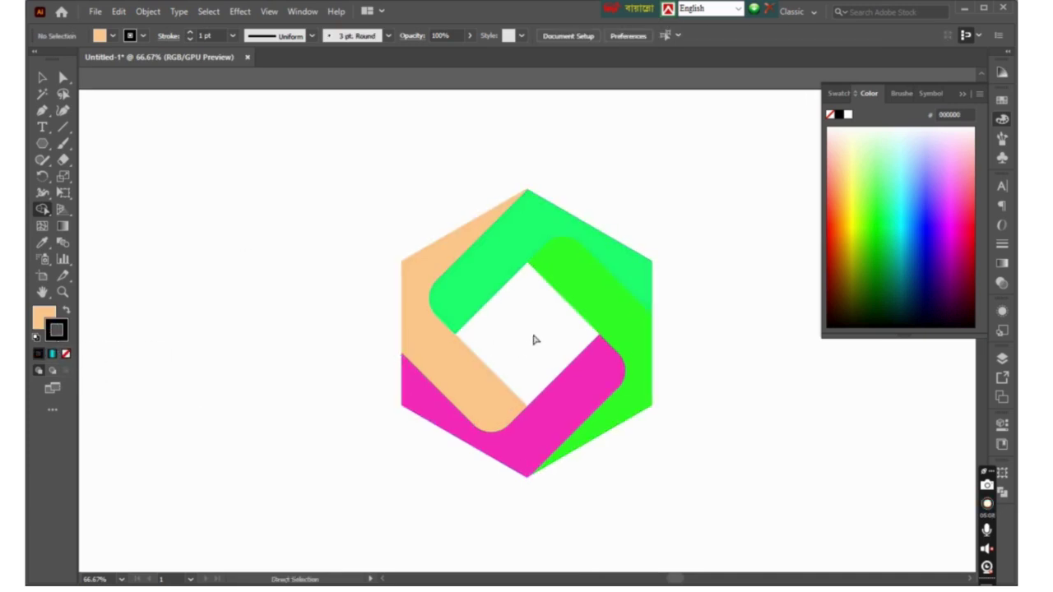
pyautogui.scroll(1, 532, 306)
pyautogui.moveTo(254, 200); pyautogui.dragTo(834, 512)
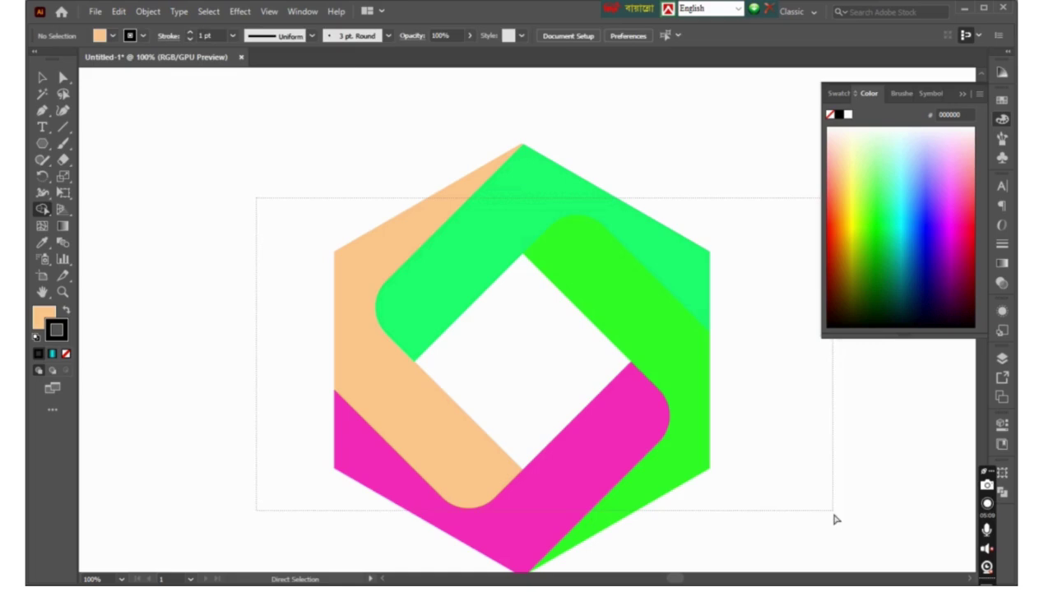
pyautogui.click(775, 545)
pyautogui.moveTo(364, 260); pyautogui.dragTo(740, 548)
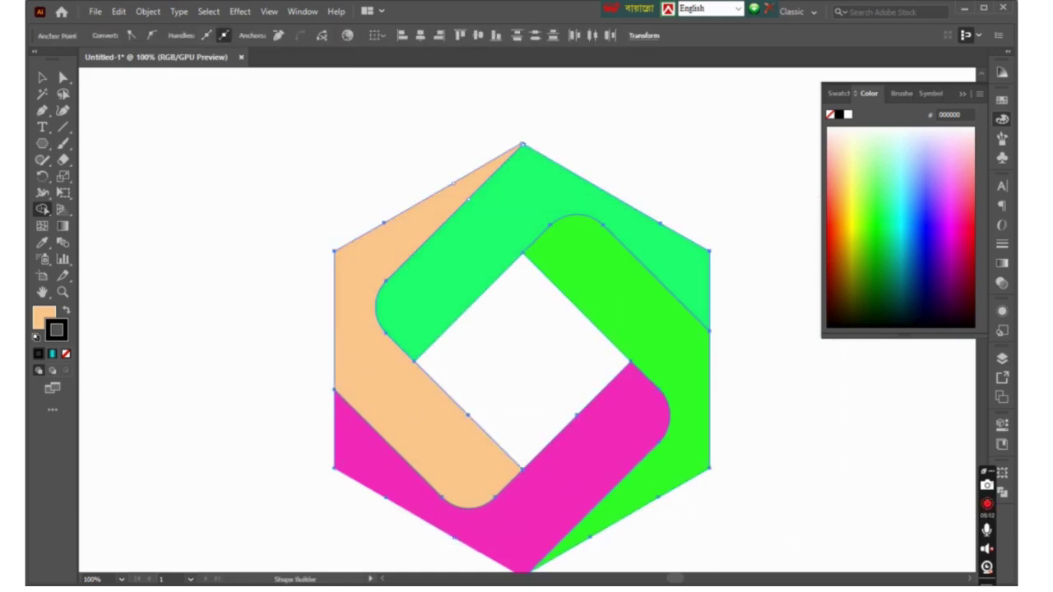
pyautogui.click(334, 251)
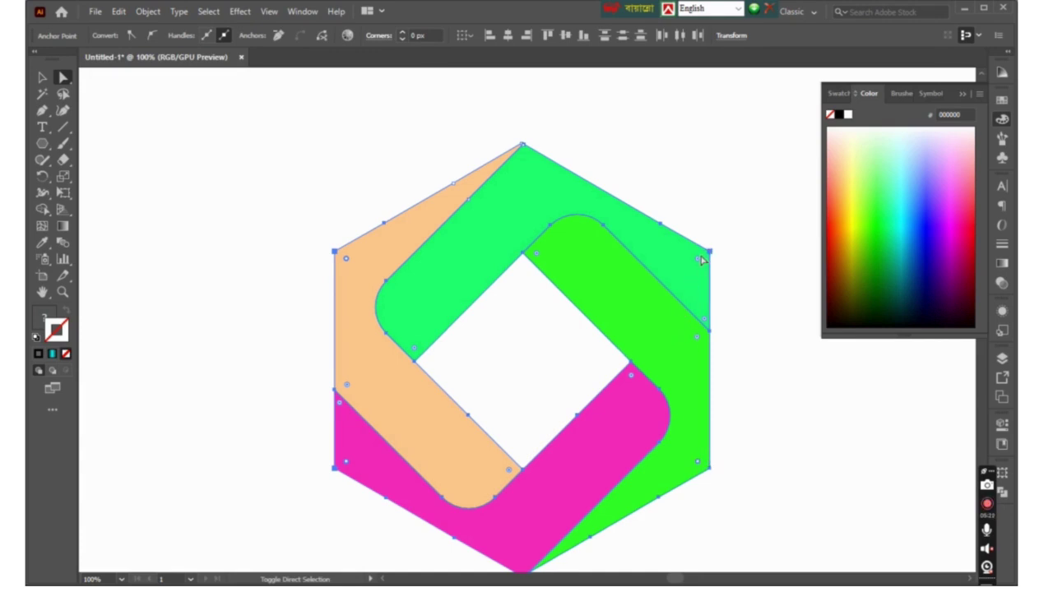
pyautogui.moveTo(697, 264); pyautogui.dragTo(651, 299)
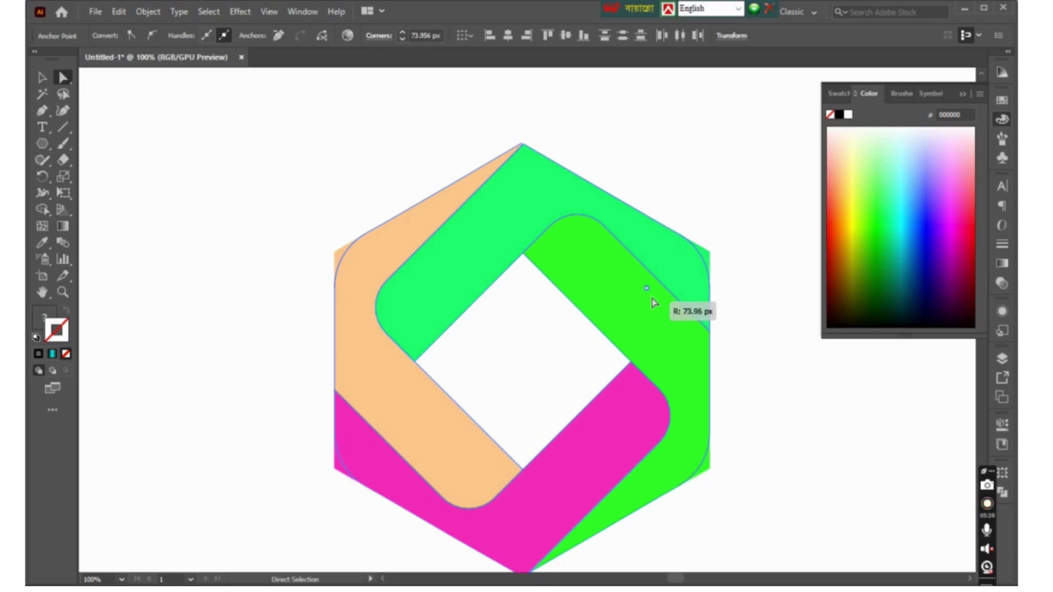
pyautogui.hotkey('ctrl', 'shift', 'a')
# Eyedropper the cyan-to-black sample gradient onto the peach left band and the top green band.
pyautogui.hotkey('ctrl', '-')
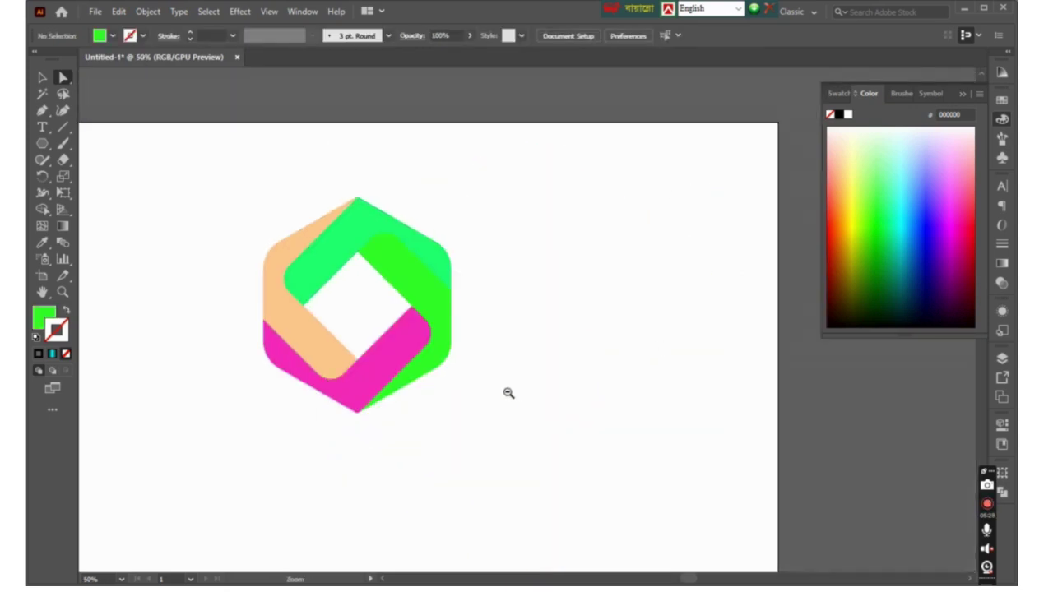
pyautogui.click(43, 242)
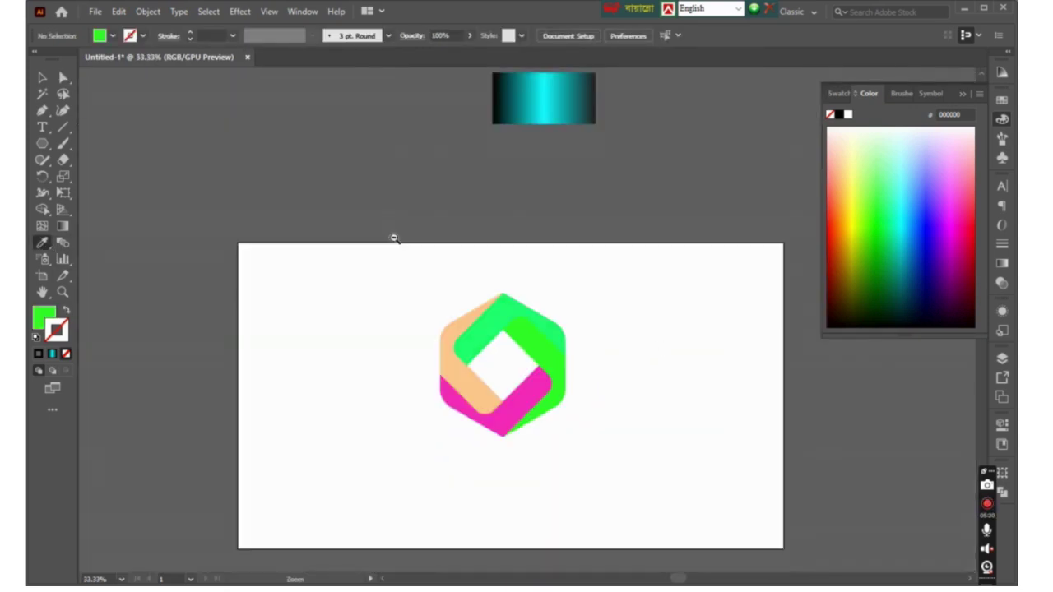
pyautogui.hotkey('ctrl', '-')
pyautogui.keyDown('ctrl'); pyautogui.click(458, 343); pyautogui.keyUp('ctrl')
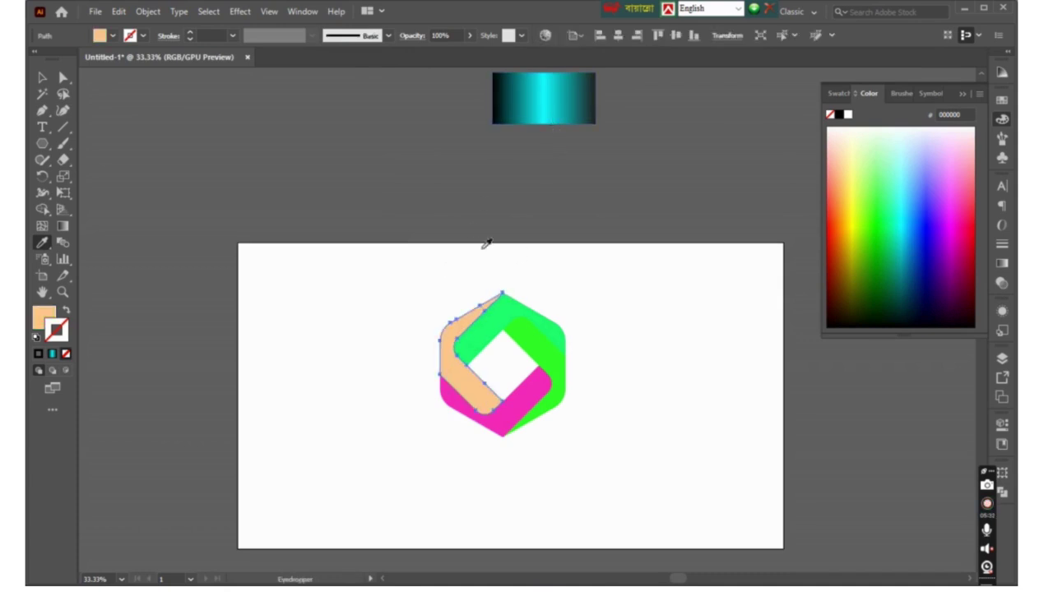
pyautogui.click(541, 91)
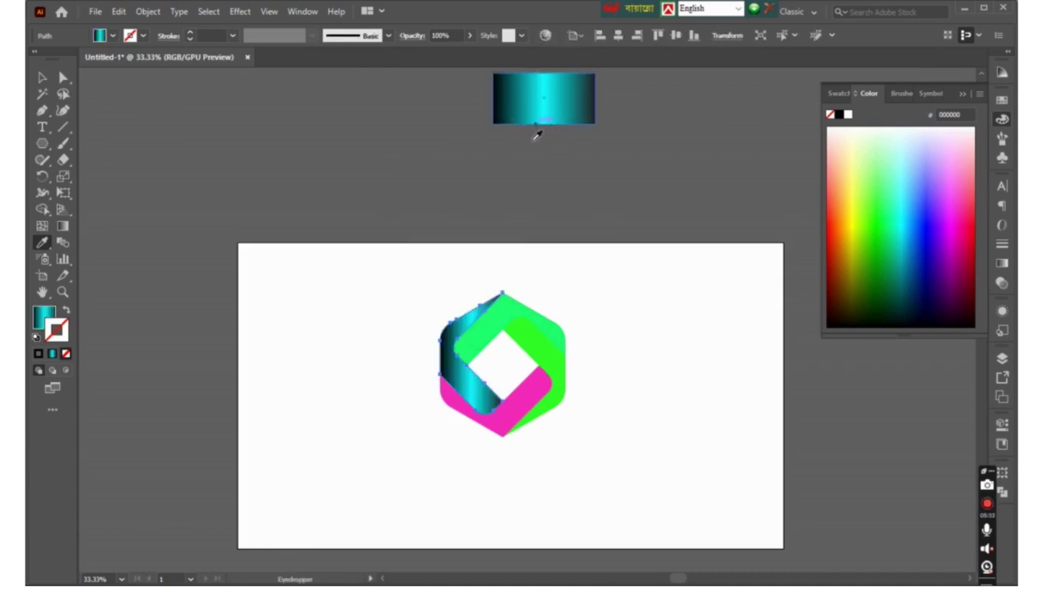
pyautogui.keyDown('ctrl'); pyautogui.click(501, 317); pyautogui.keyUp('ctrl')
pyautogui.click(543, 95)
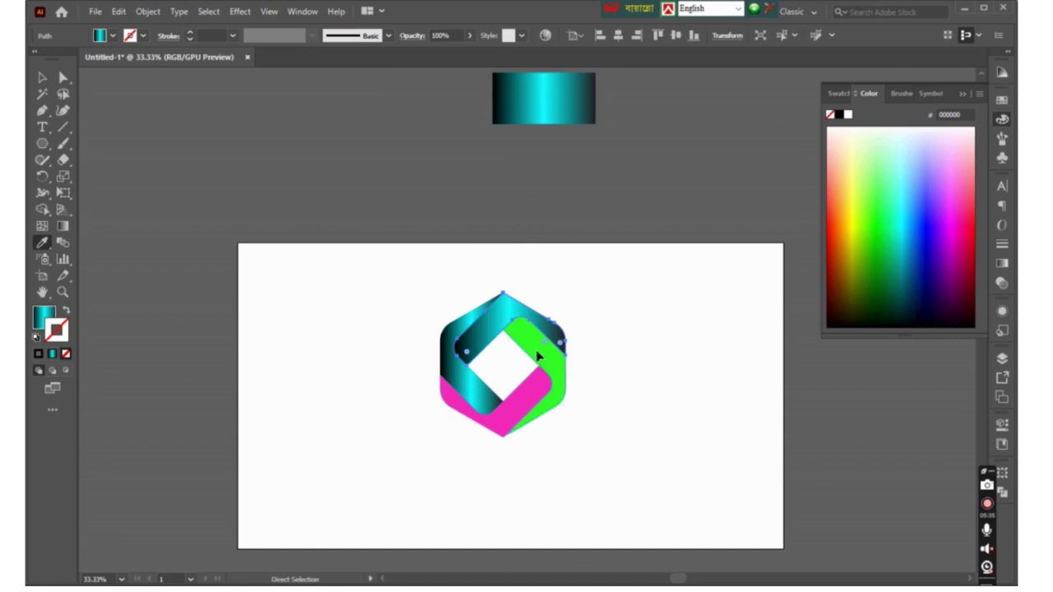
# Apply the same gradient to the right green and pink bottom bands, then select the whole logo.
pyautogui.keyDown('ctrl'); pyautogui.click(524, 314); pyautogui.keyUp('ctrl')
pyautogui.click(543, 94)
pyautogui.keyDown('ctrl'); pyautogui.click(493, 411); pyautogui.keyUp('ctrl')
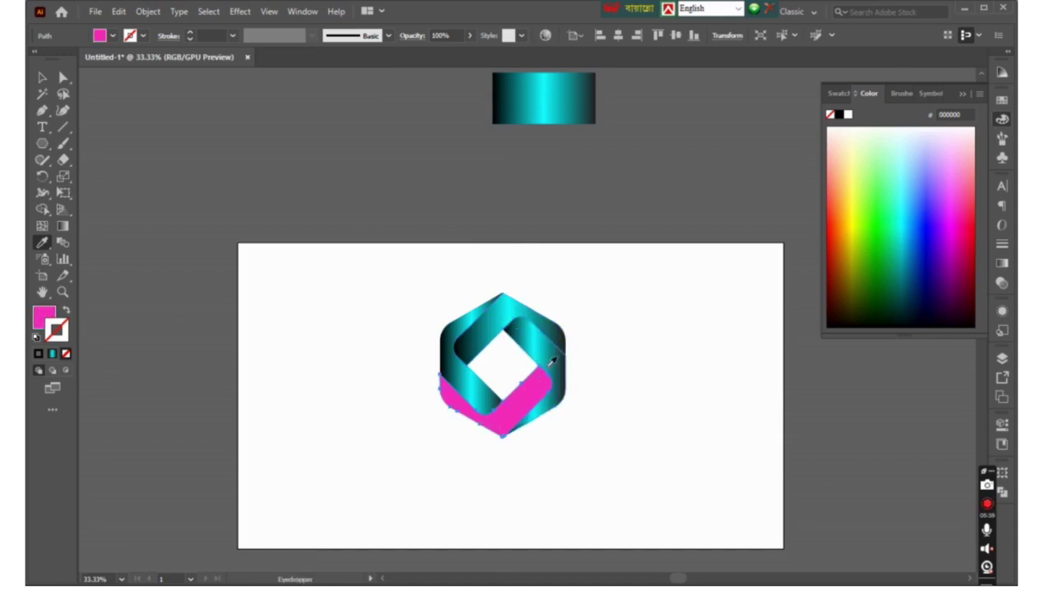
pyautogui.click(543, 95)
pyautogui.click(612, 326)
pyautogui.hotkey('ctrl', '=')
pyautogui.hotkey('ctrl', '=')
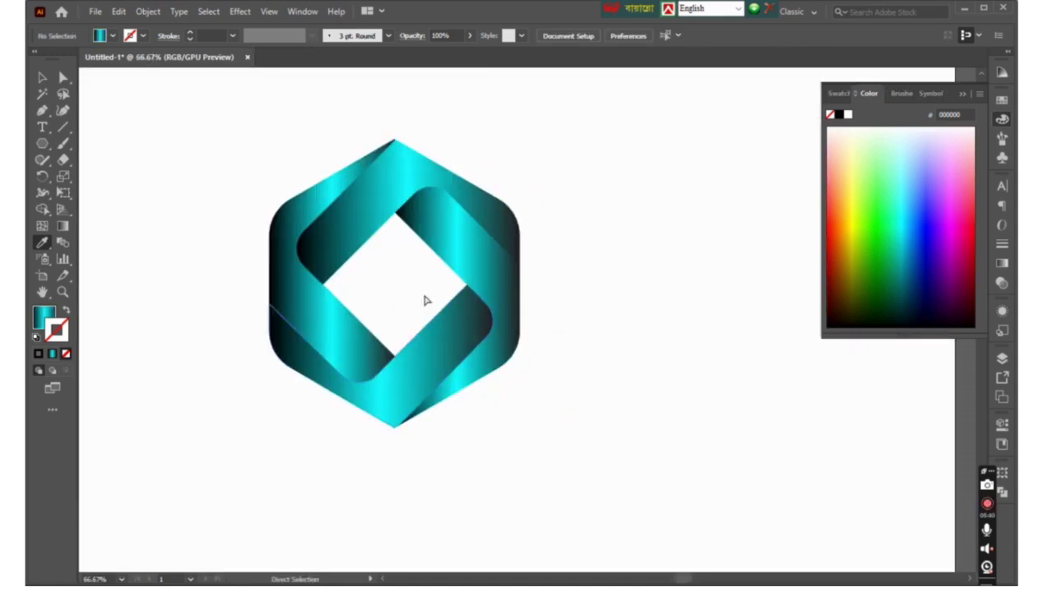
pyautogui.hotkey('ctrl', 'a')
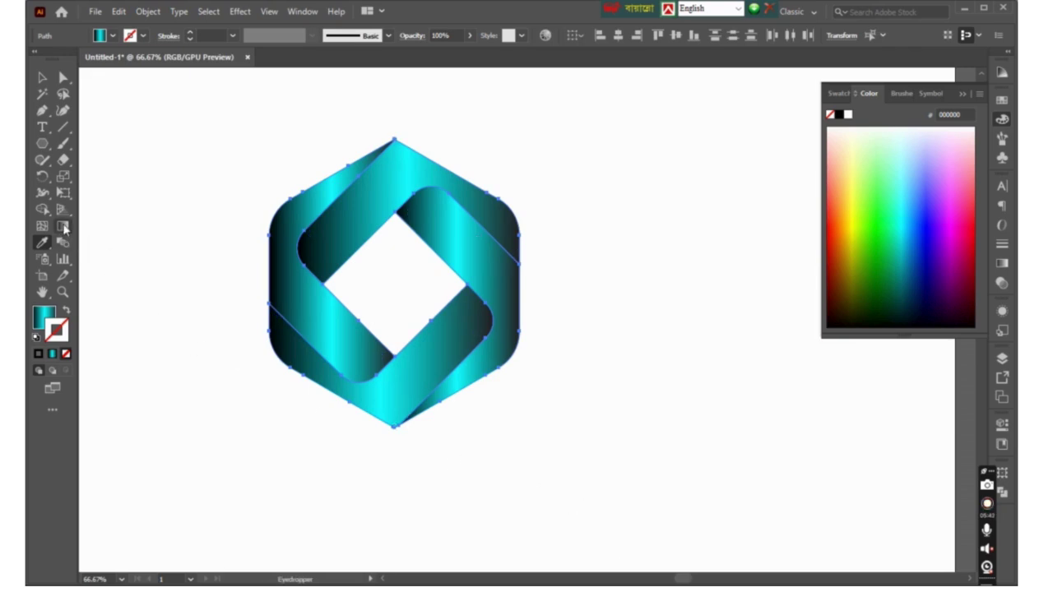
# Toggle between Gradient and Direct Selection tools, selecting then deselecting the logo's band paths.
pyautogui.click(63, 226)
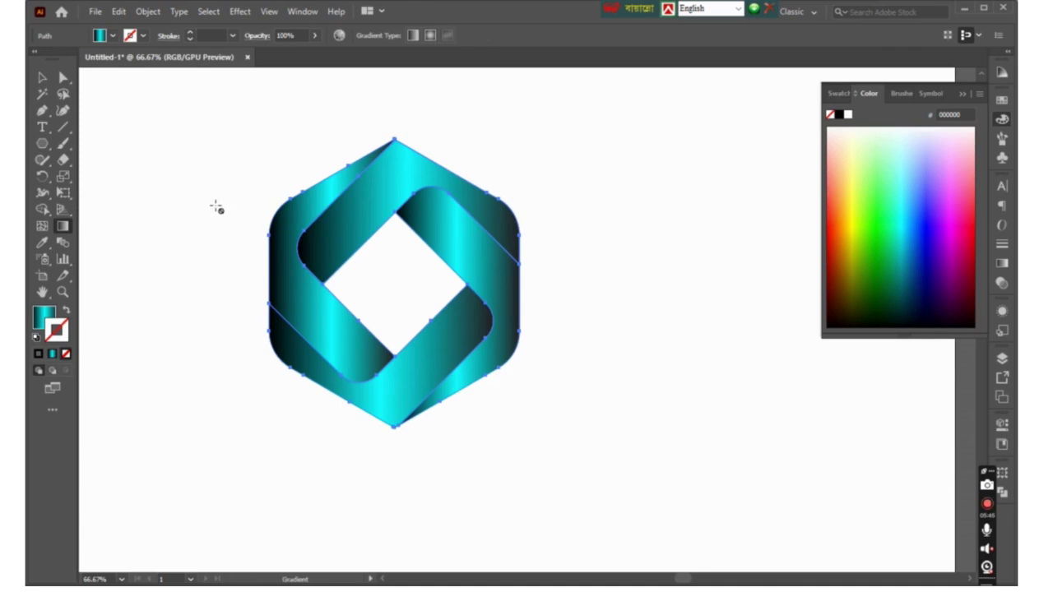
pyautogui.click(275, 145)
pyautogui.keyDown('ctrl'); pyautogui.keyDown('alt'); pyautogui.click(464, 285); pyautogui.keyUp('alt'); pyautogui.keyUp('ctrl')
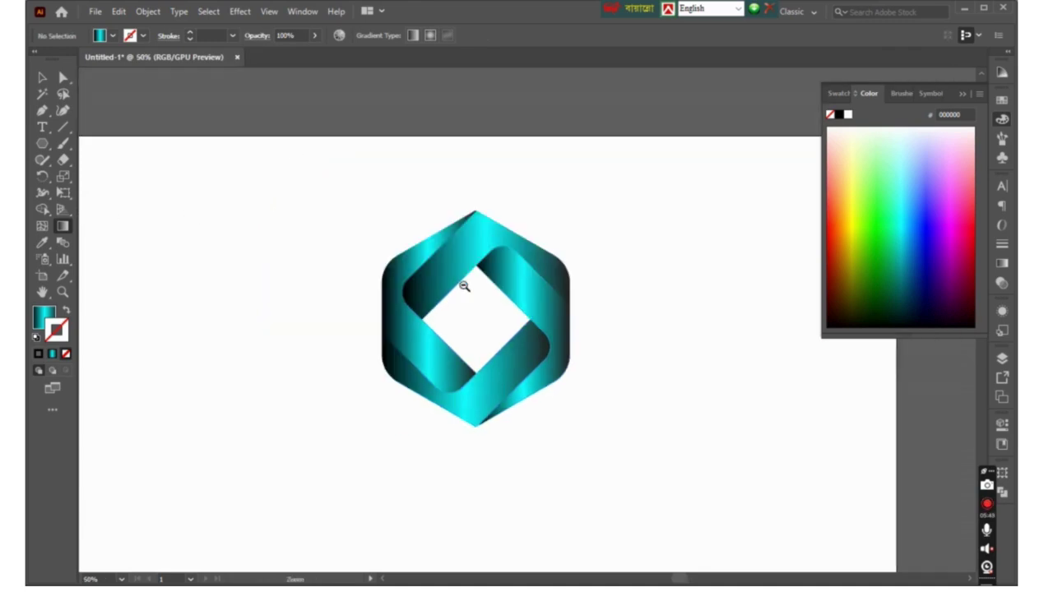
pyautogui.click(63, 77)
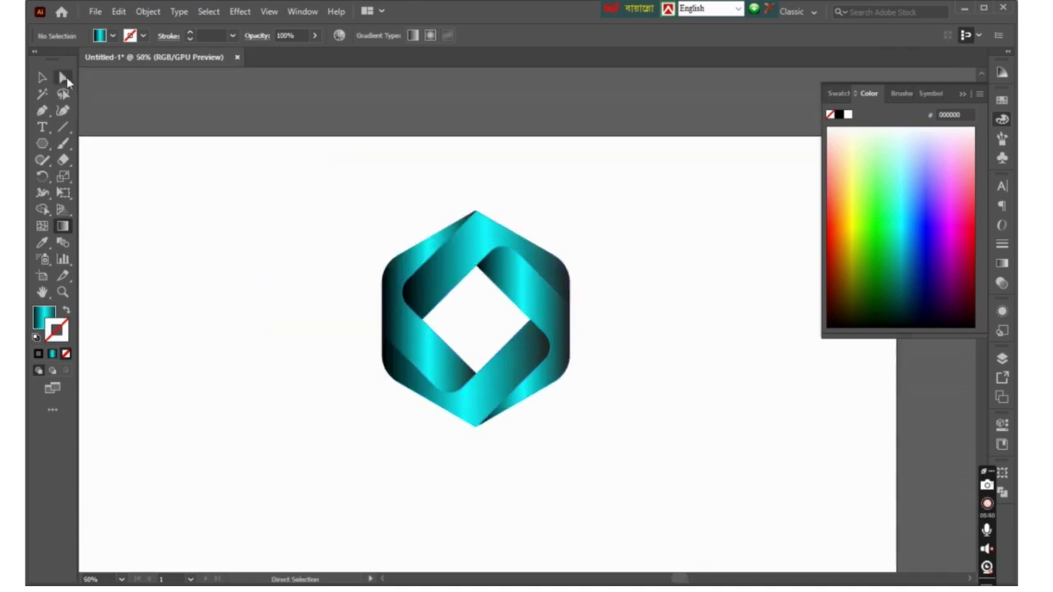
pyautogui.click(428, 301)
pyautogui.moveTo(356, 214); pyautogui.dragTo(611, 446)
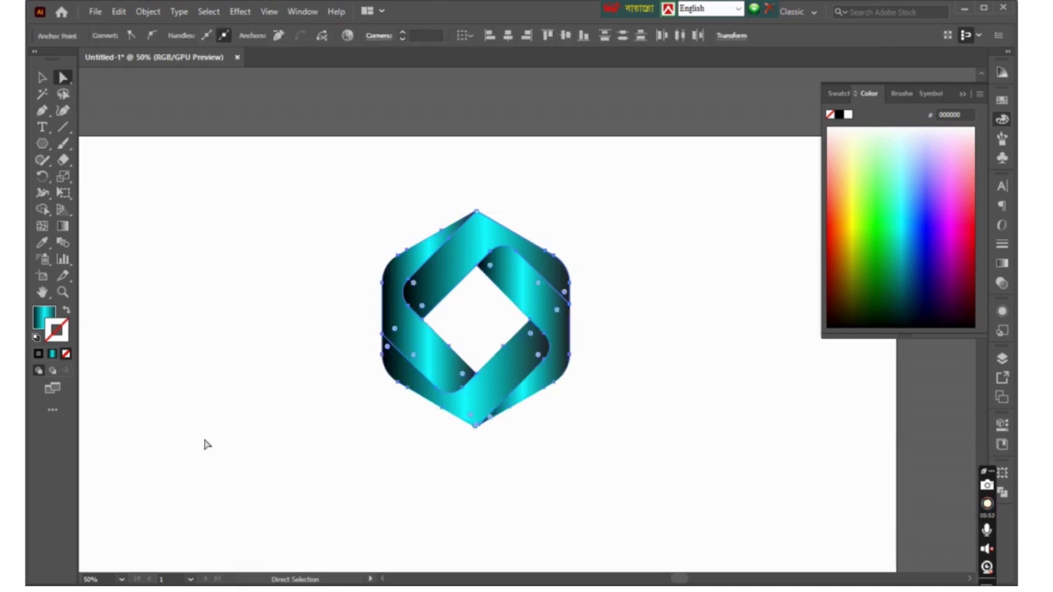
pyautogui.click(266, 321)
# Redraw the top band's gradient so it runs left to right.
pyautogui.click(63, 227)
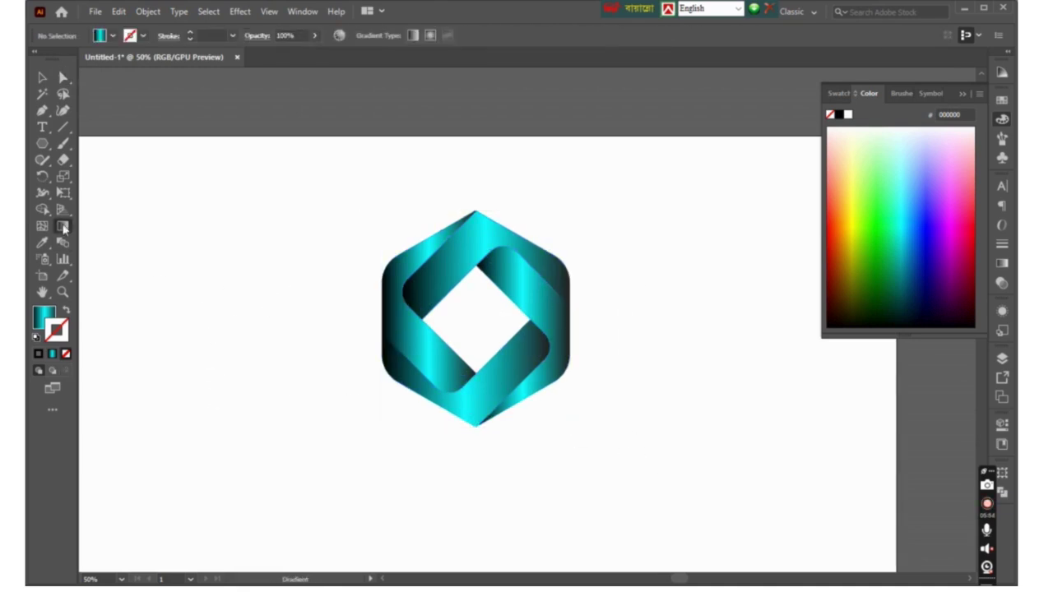
pyautogui.click(453, 266)
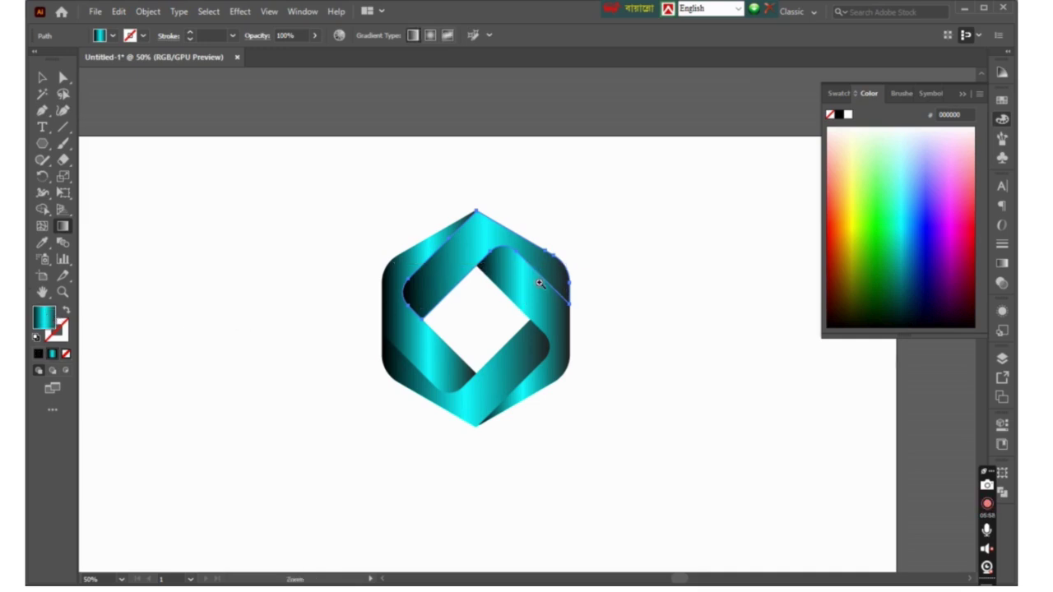
pyautogui.scroll(1, 574, 171)
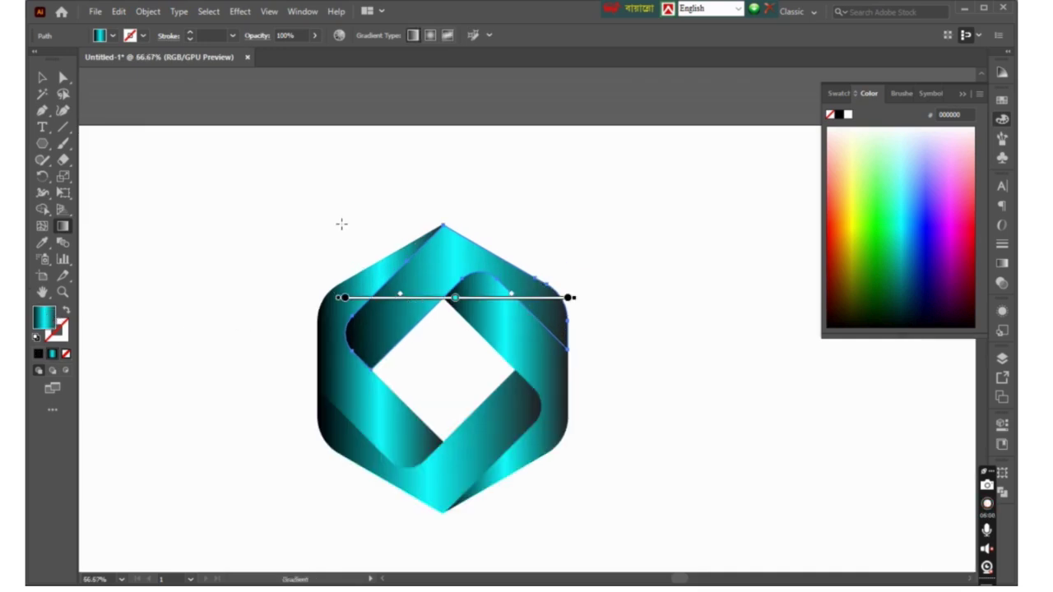
pyautogui.moveTo(341, 224); pyautogui.dragTo(506, 280)
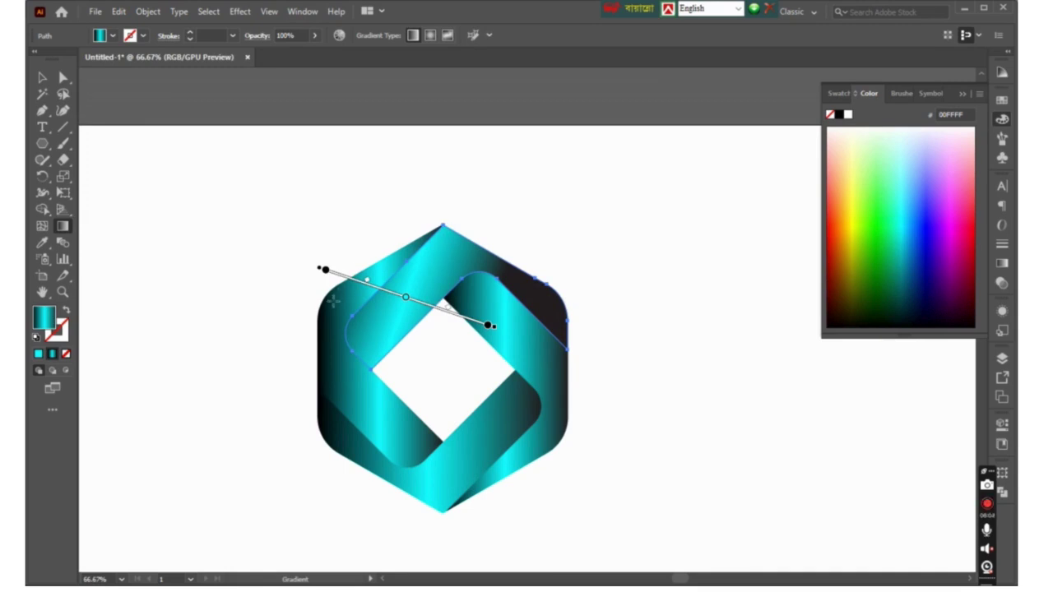
pyautogui.moveTo(340, 310); pyautogui.dragTo(563, 306)
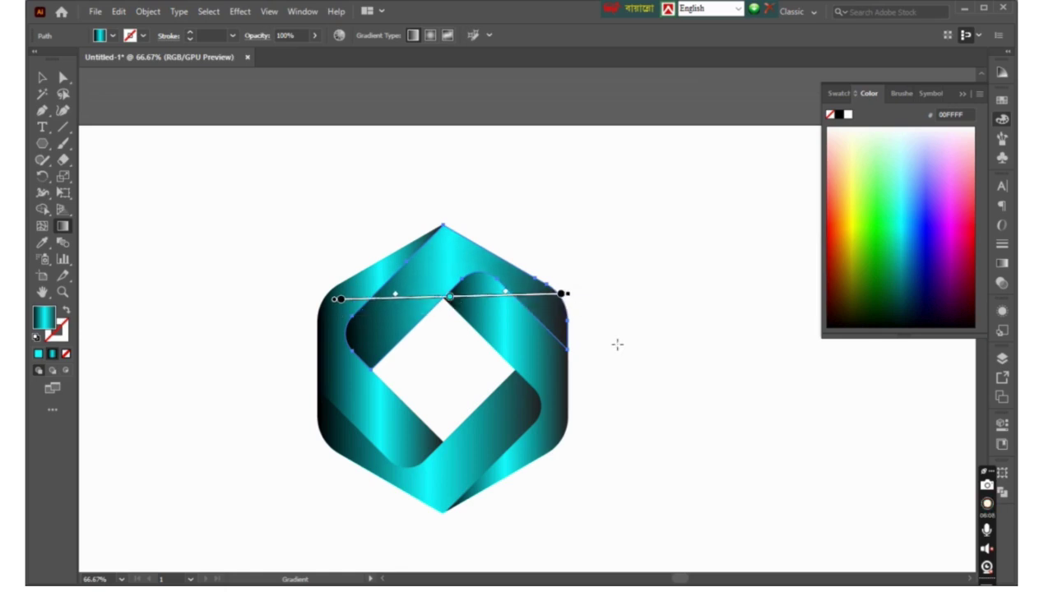
# Run the right band's gradient top to bottom and slant the lower band's slightly upward.
pyautogui.click(540, 371)
pyautogui.moveTo(485, 276)
pyautogui.mouseDown()
pyautogui.moveTo(488, 508)
pyautogui.moveTo(494, 484)
pyautogui.mouseUp()
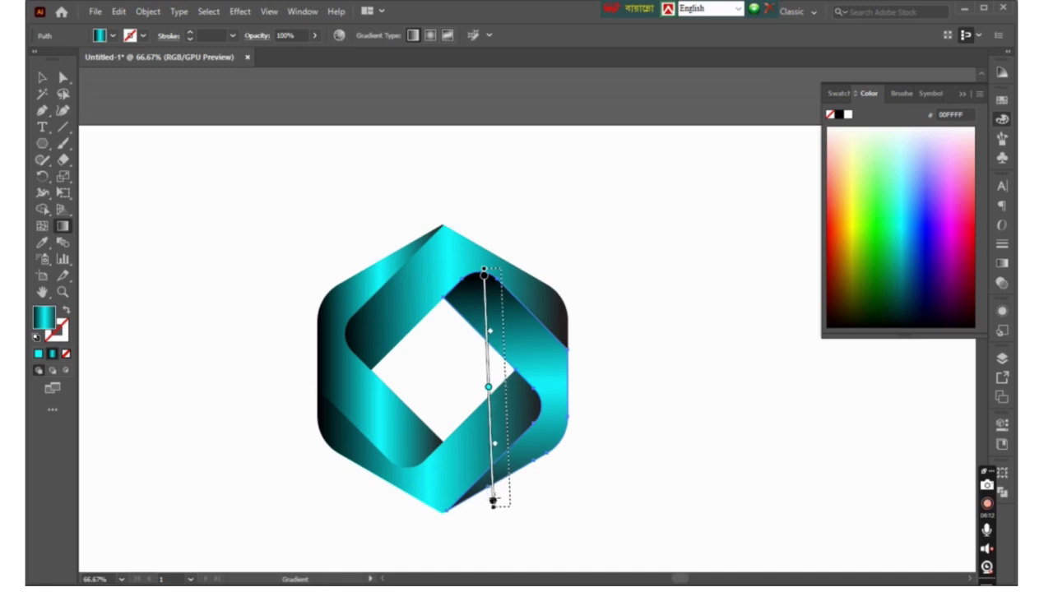
pyautogui.click(619, 439)
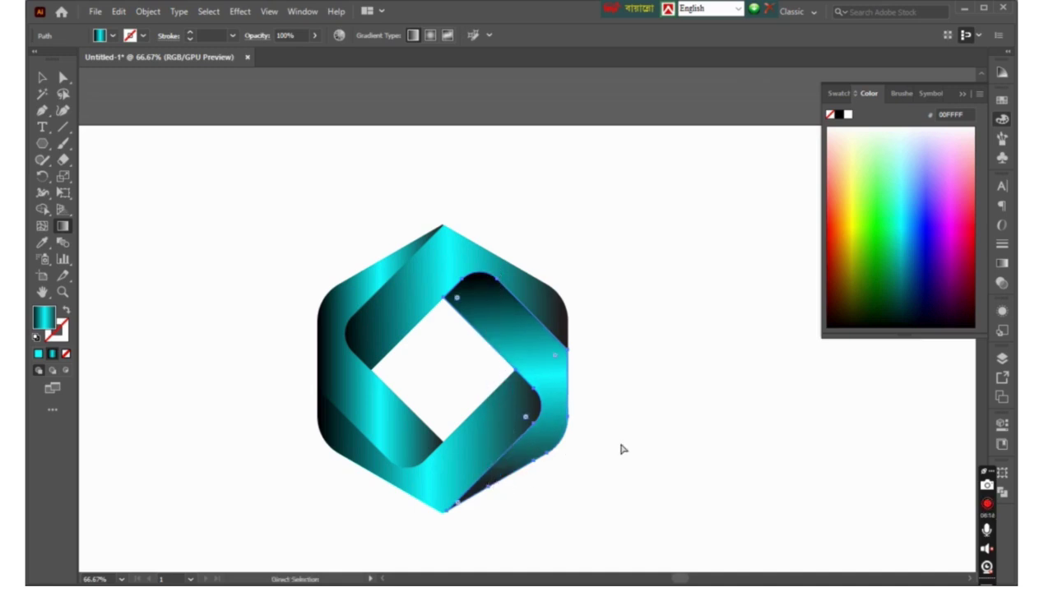
pyautogui.click(368, 452)
pyautogui.moveTo(314, 431); pyautogui.dragTo(535, 401)
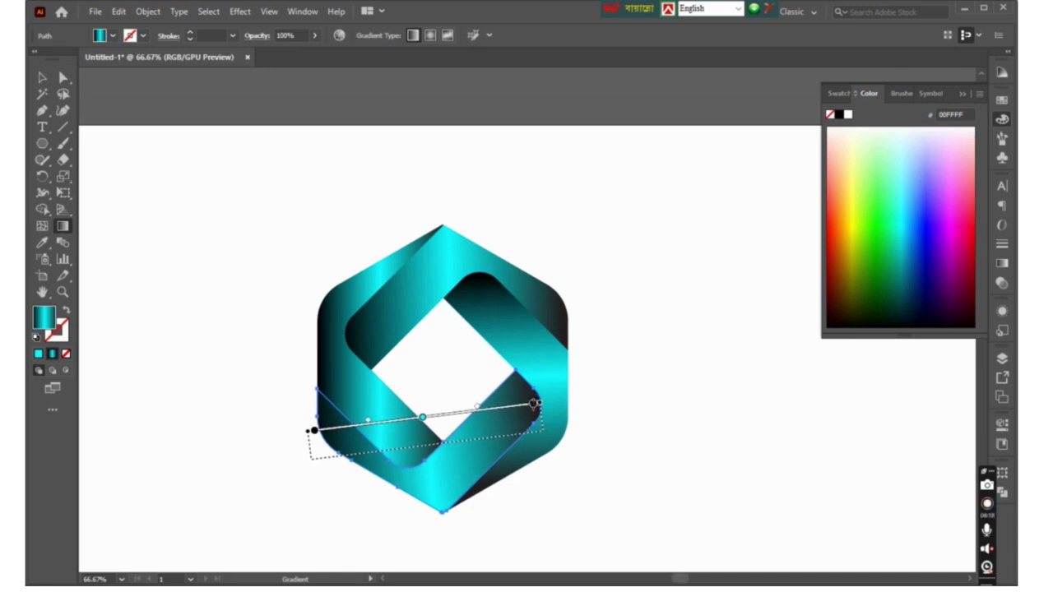
# Make the left band's gradient run top to bottom, then deselect and reframe the logo.
pyautogui.press('a')
pyautogui.click(368, 395)
pyautogui.press('g')
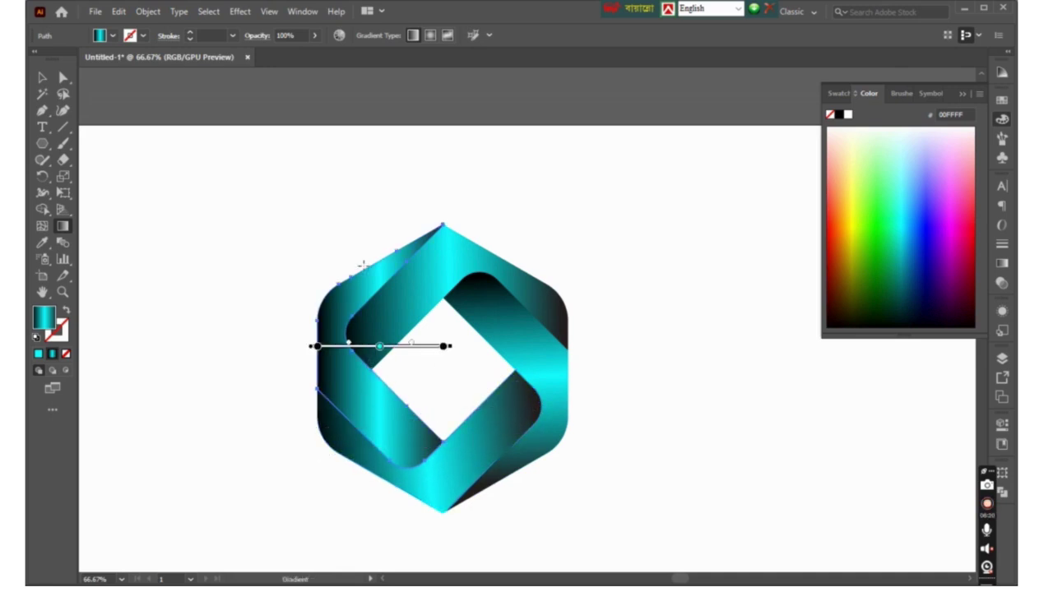
pyautogui.moveTo(398, 220); pyautogui.dragTo(406, 471)
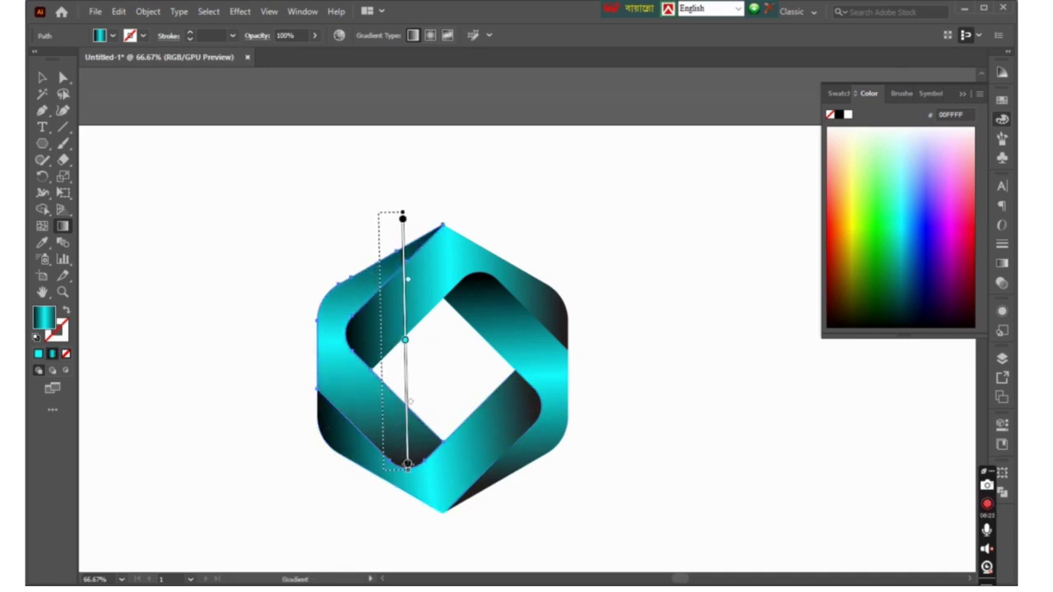
pyautogui.hotkey('ctrl', 'shift', 'a')
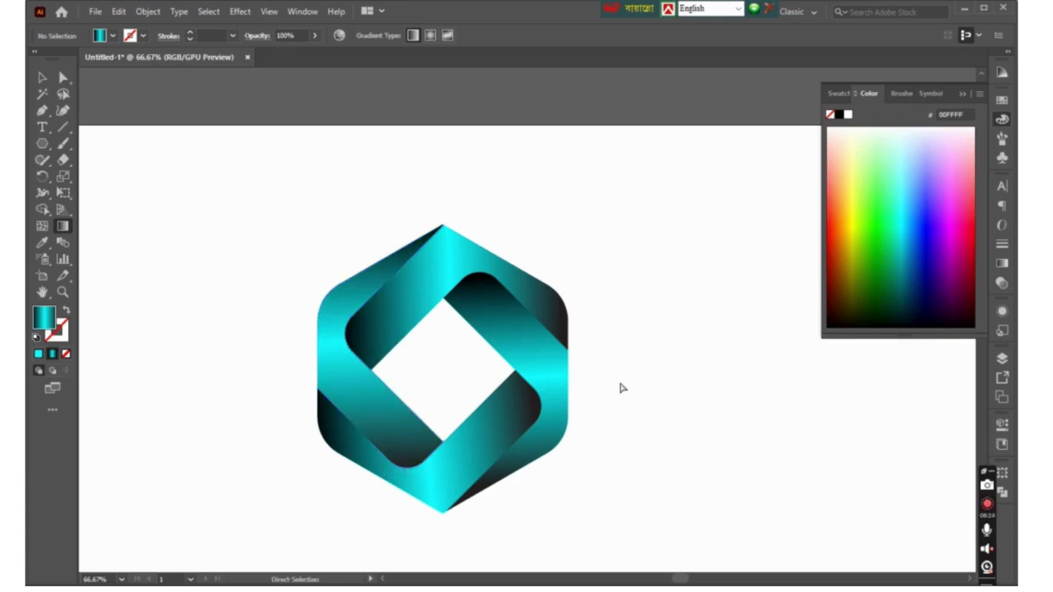
pyautogui.keyDown('ctrl'); pyautogui.keyDown('alt'); pyautogui.click(570, 402); pyautogui.keyUp('alt'); pyautogui.keyUp('ctrl')
pyautogui.moveTo(555, 328); pyautogui.dragTo(507, 336)
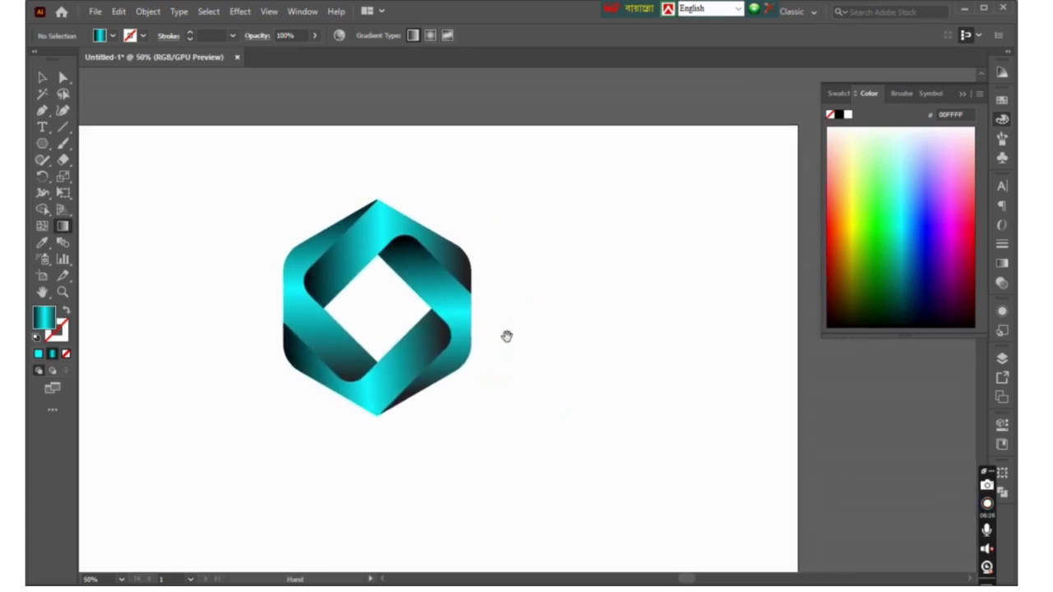